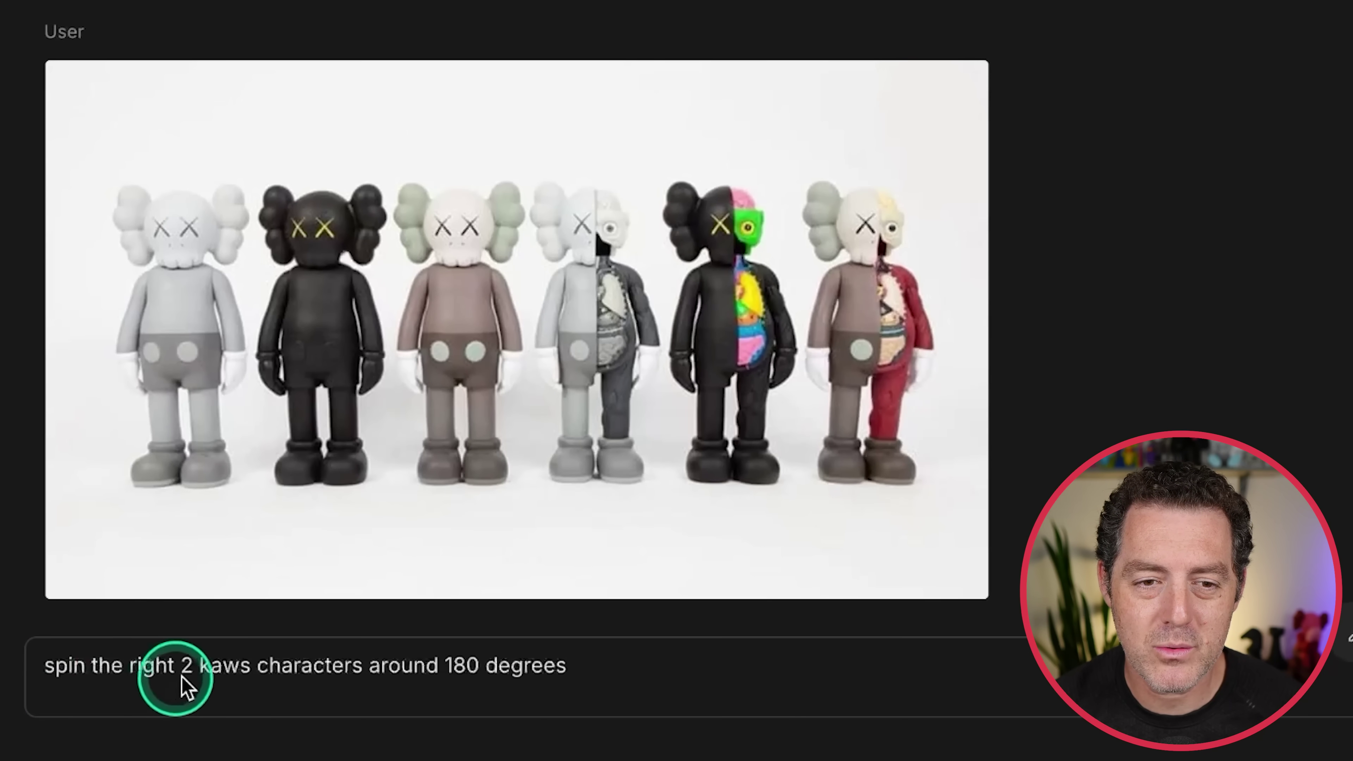
# Compare the original six-figure KAWS photo with the version generated for spinning the right 2 characters around 180 degrees.
pyautogui.press('Return')
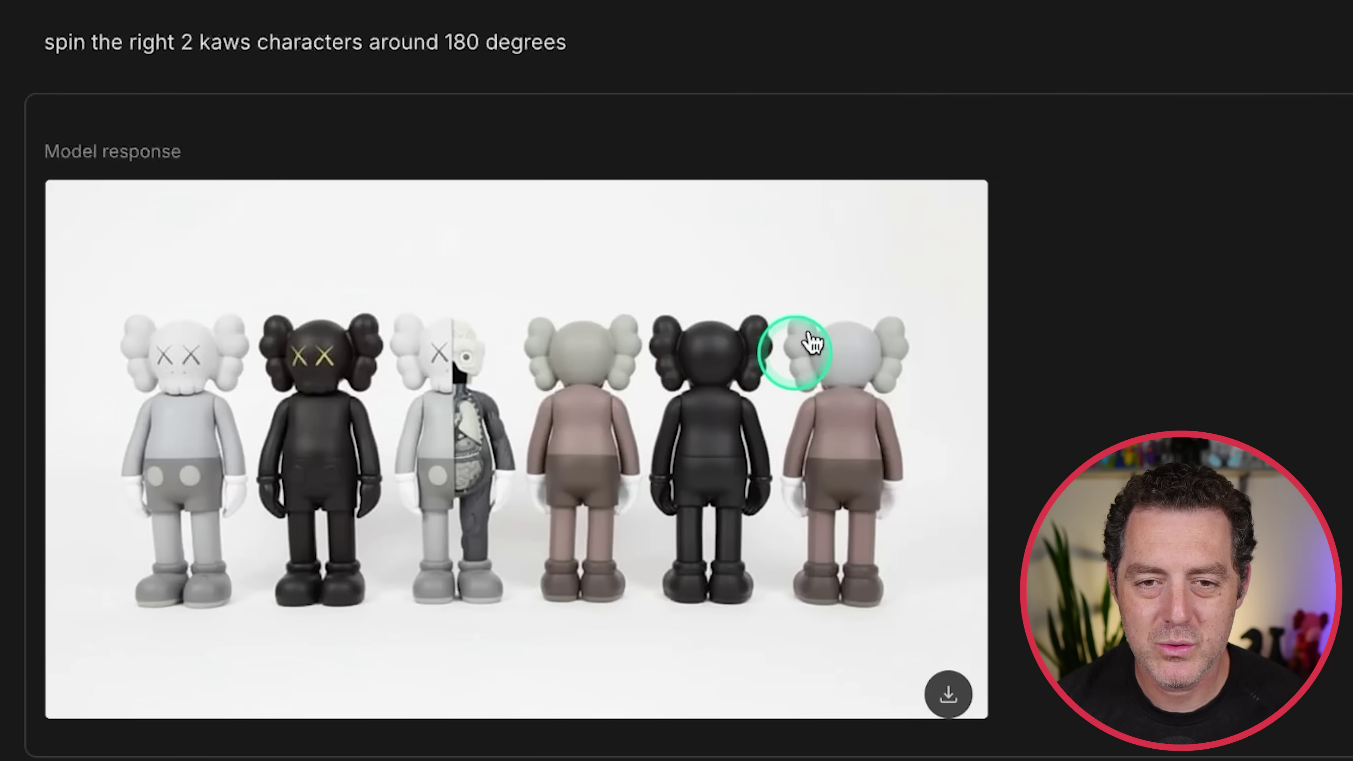
pyautogui.scroll(10, 831, 309)
pyautogui.scroll(1, 847, 285)
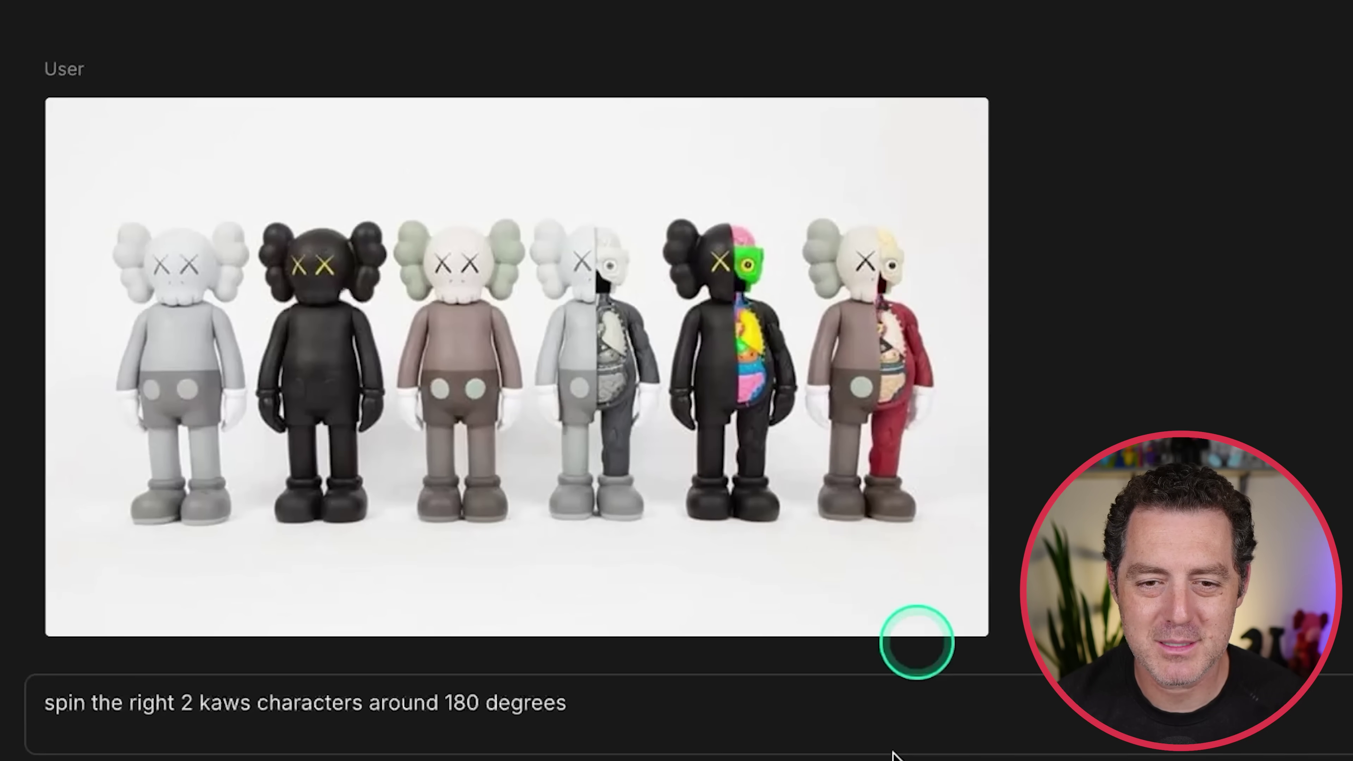
pyautogui.scroll(-11, 791, 402)
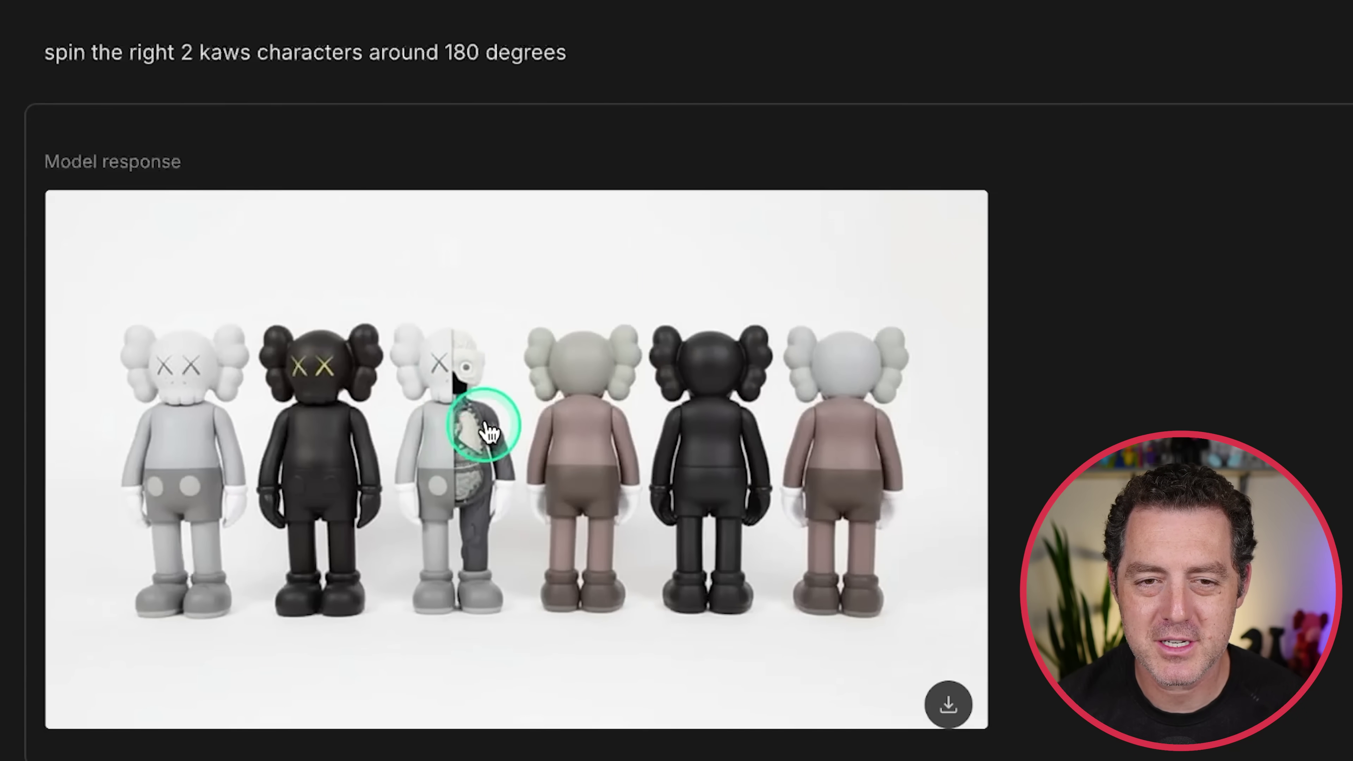
pyautogui.scroll(-1, 700, 266)
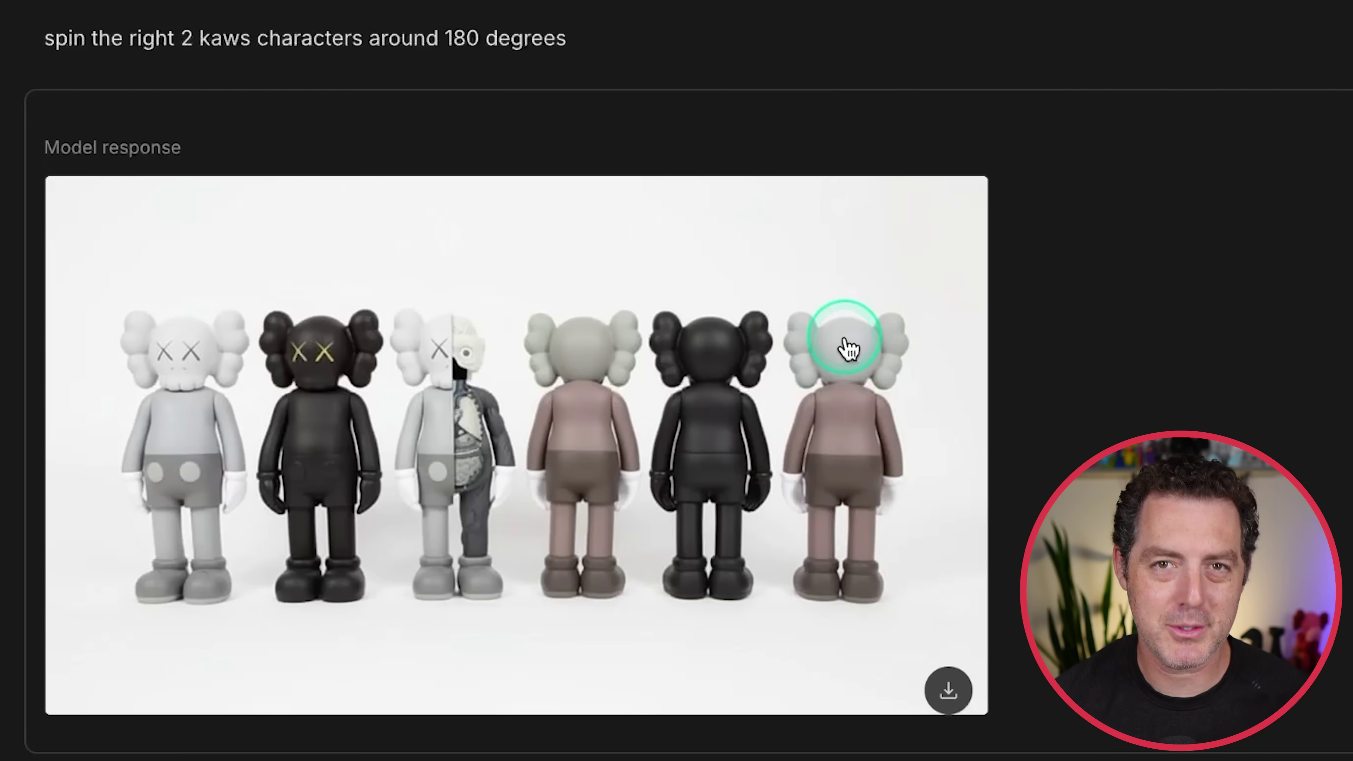
pyautogui.click(809, 257)
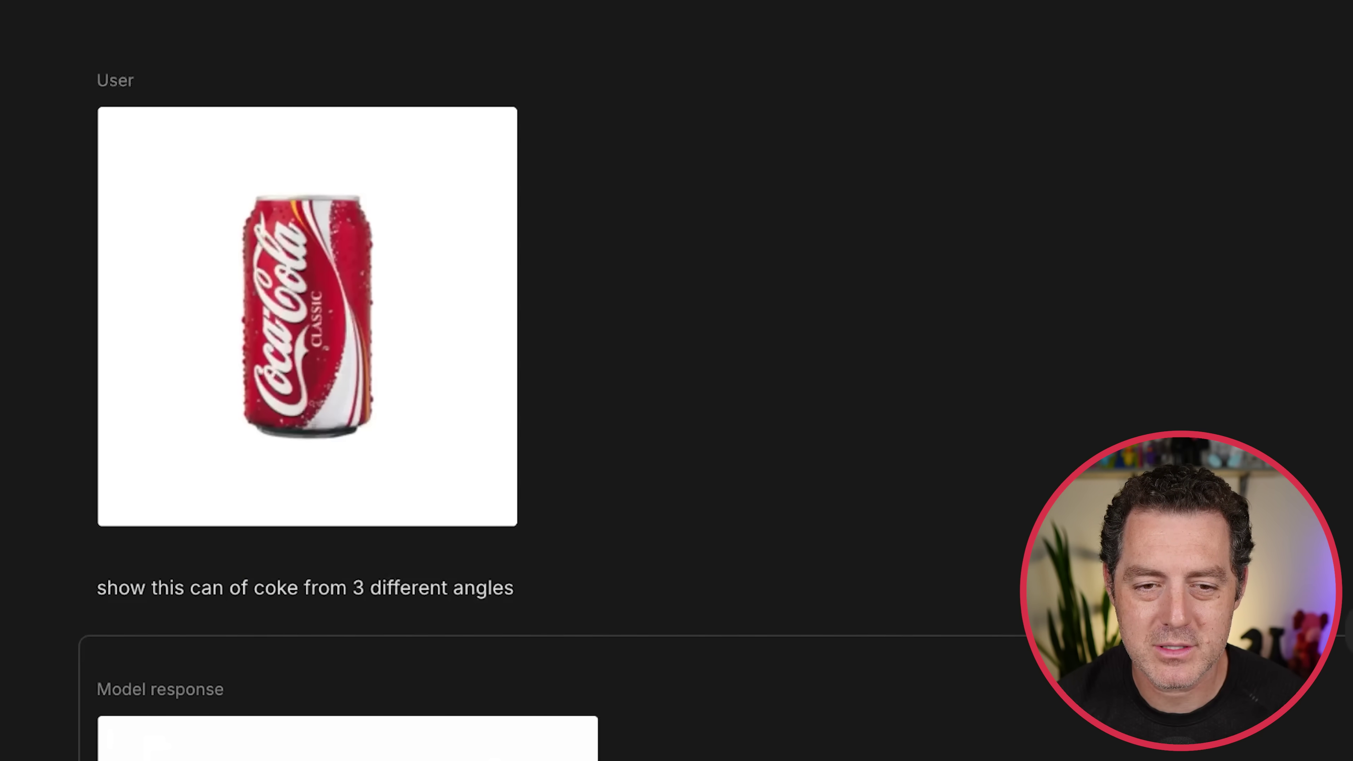
# Inspect the generated edits of the coke can and of the man holding it, wearing rainbow sunglasses and seen from behind.
pyautogui.click(360, 523)
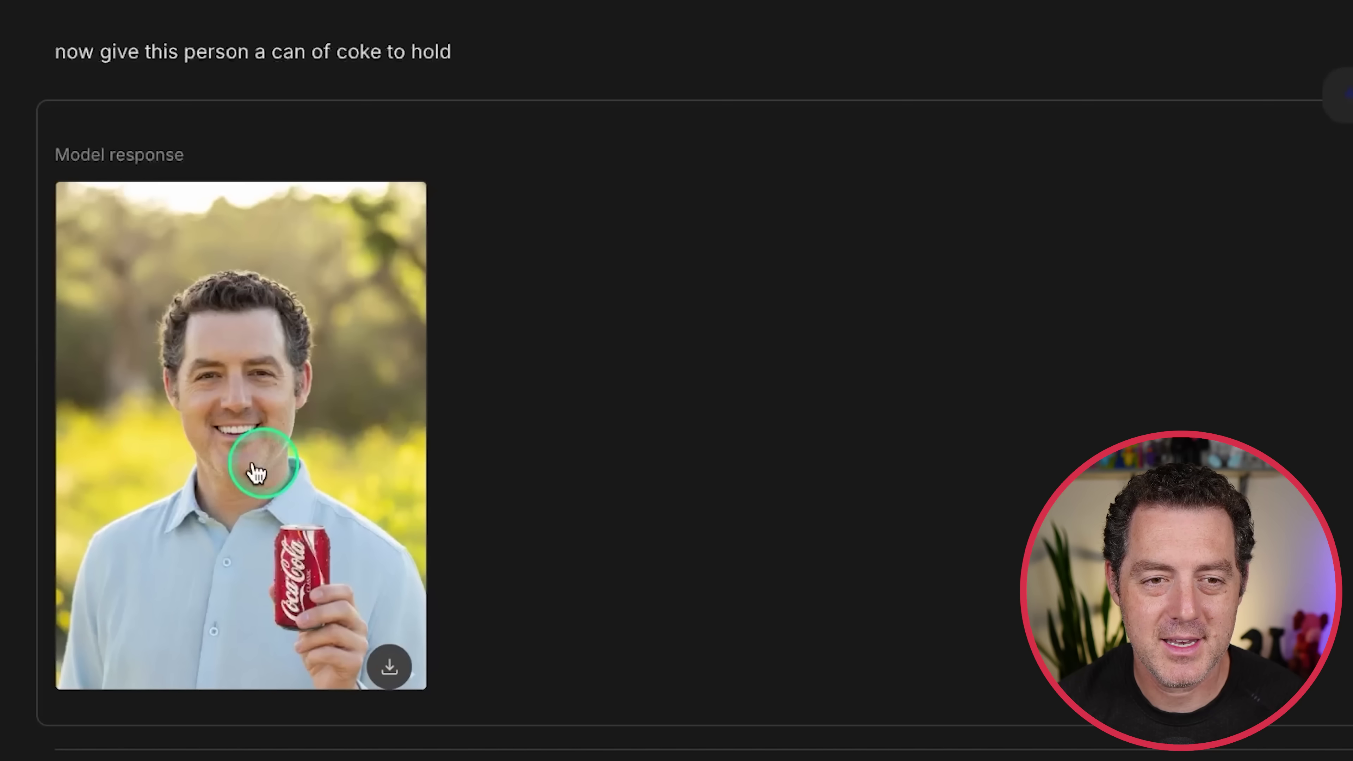
pyautogui.click(211, 453)
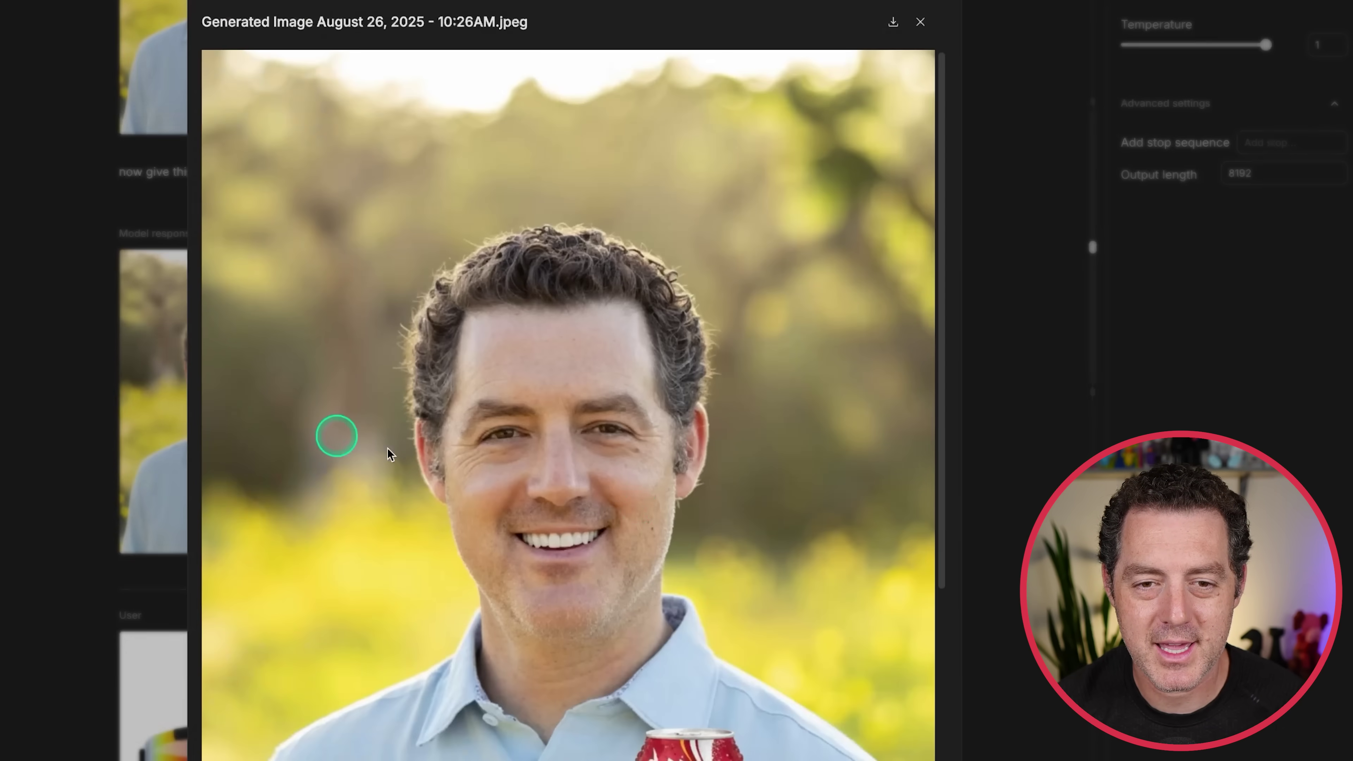
pyautogui.scroll(-3, 760, 545)
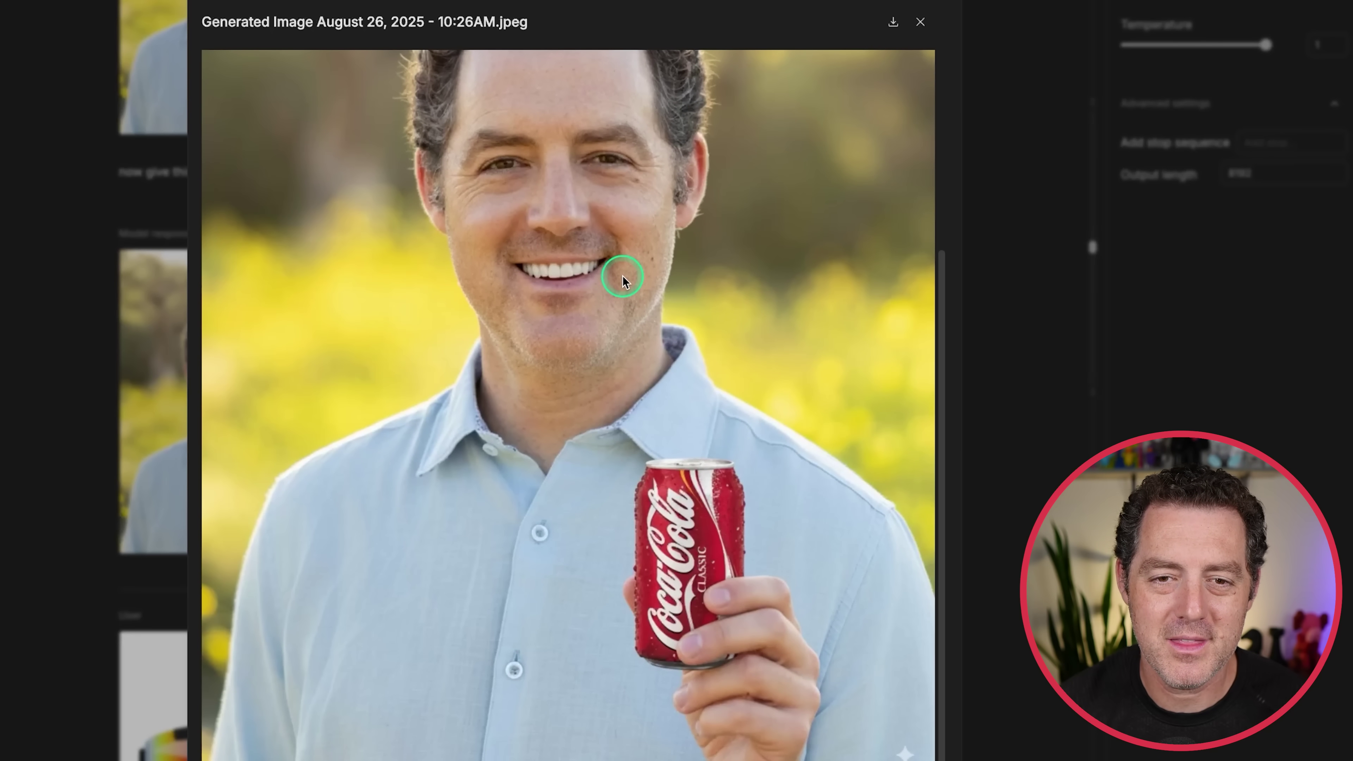
pyautogui.scroll(1, 621, 280)
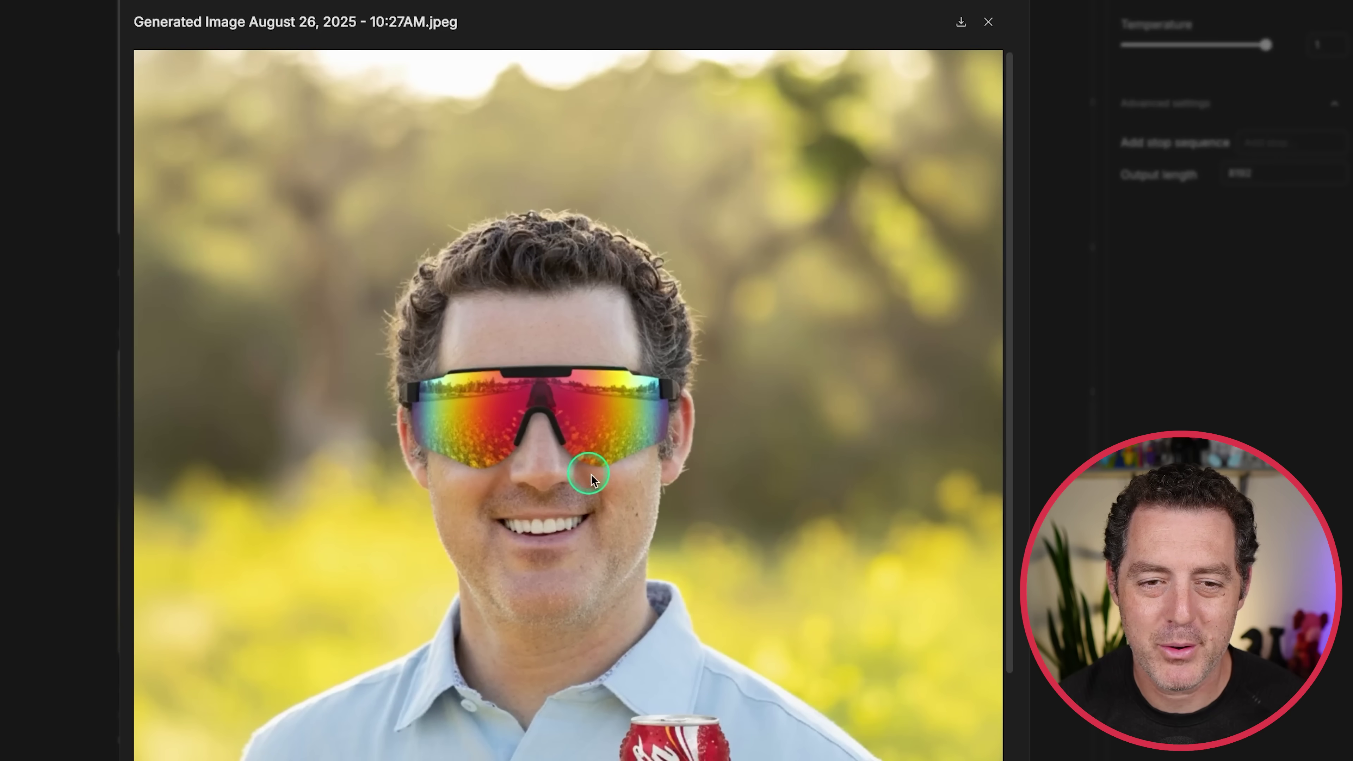
pyautogui.scroll(-3, 752, 513)
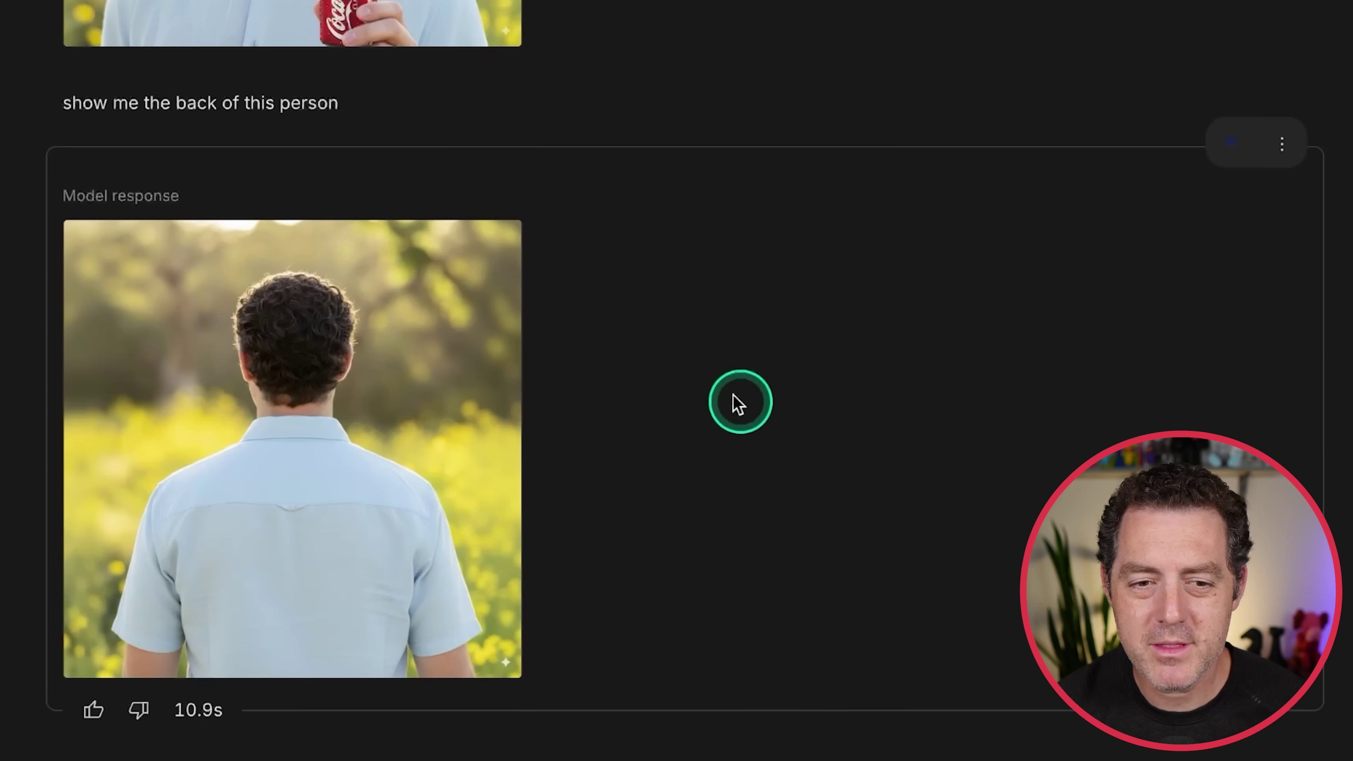
pyautogui.click(359, 585)
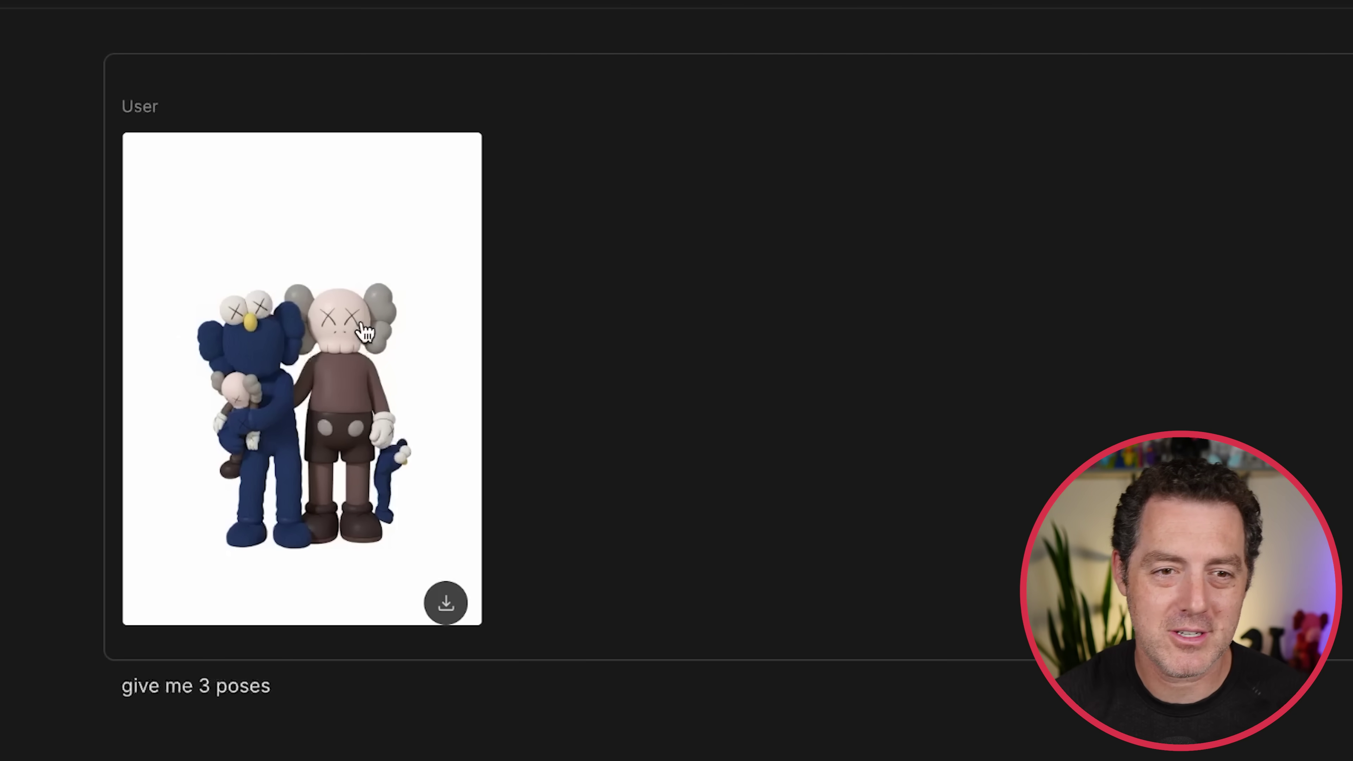
# Review the KAWS figure group's source photo, its generated poses and the single image showing 3 different angles.
pyautogui.click(364, 330)
pyautogui.scroll(-4, 731, 372)
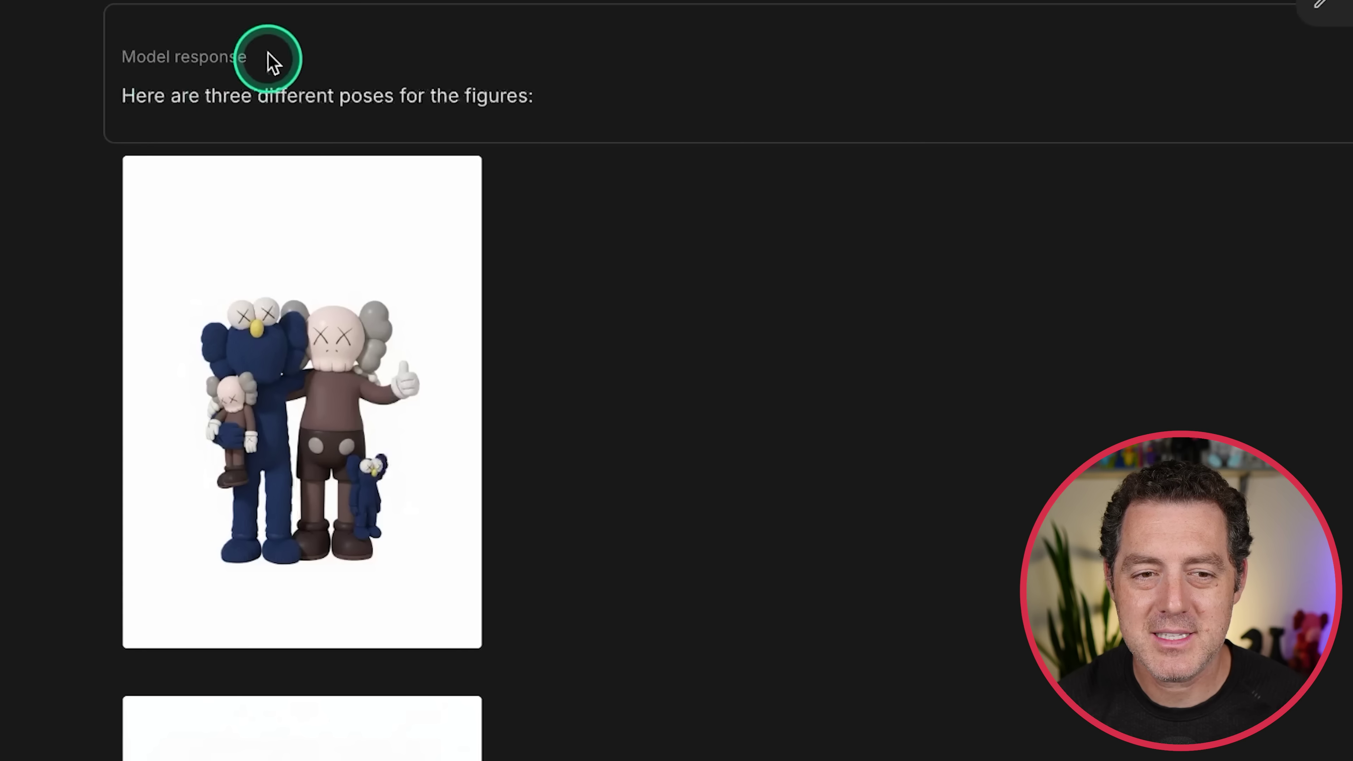
pyautogui.click(266, 320)
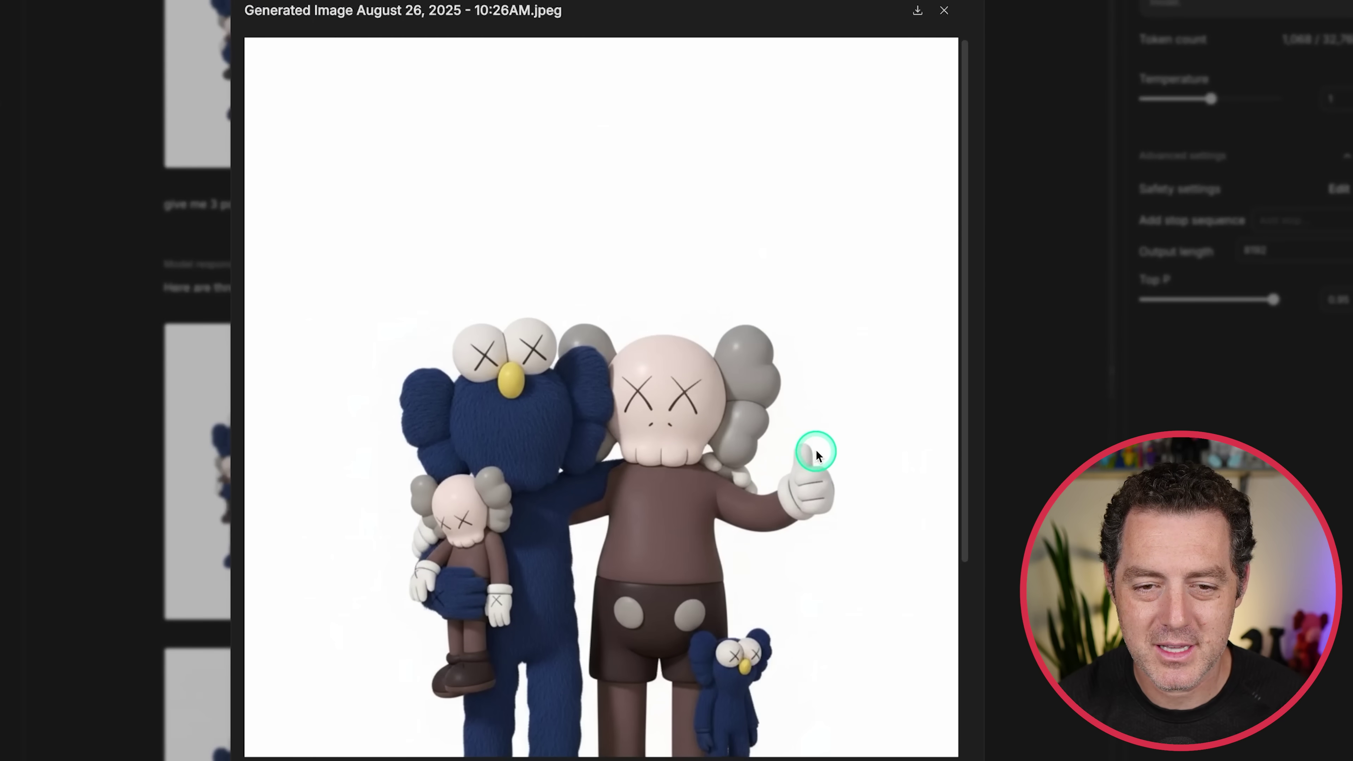
pyautogui.scroll(-3, 817, 450)
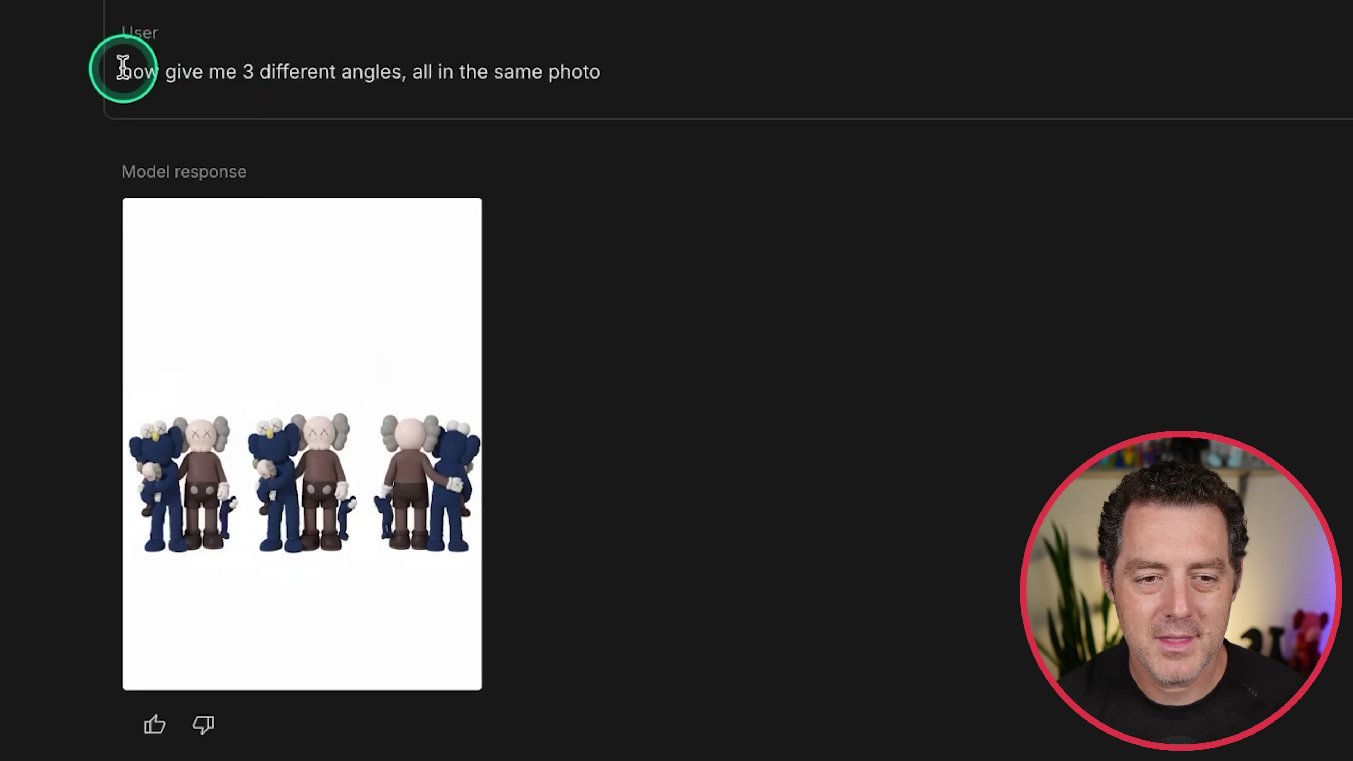
pyautogui.moveTo(121, 67); pyautogui.dragTo(444, 60)
pyautogui.click(674, 226)
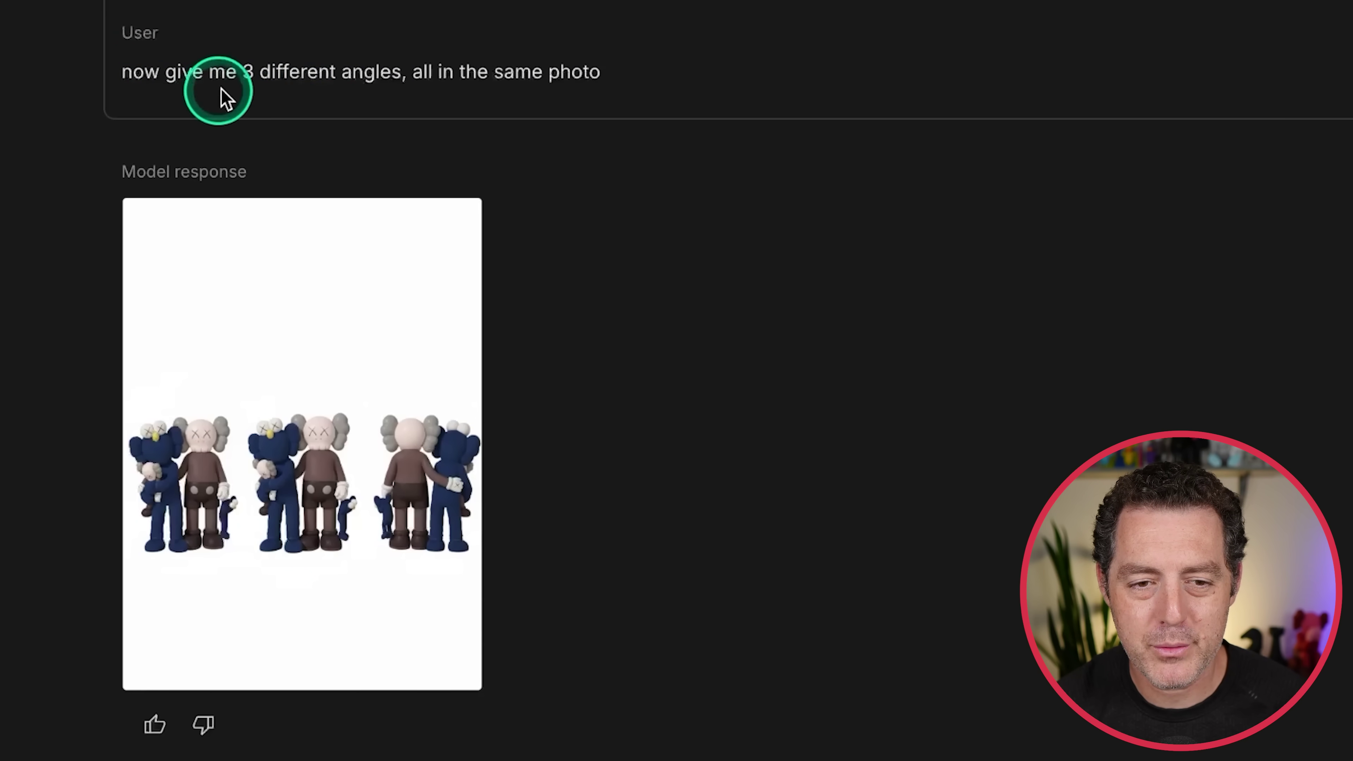
pyautogui.click(343, 393)
pyautogui.scroll(-5, 709, 576)
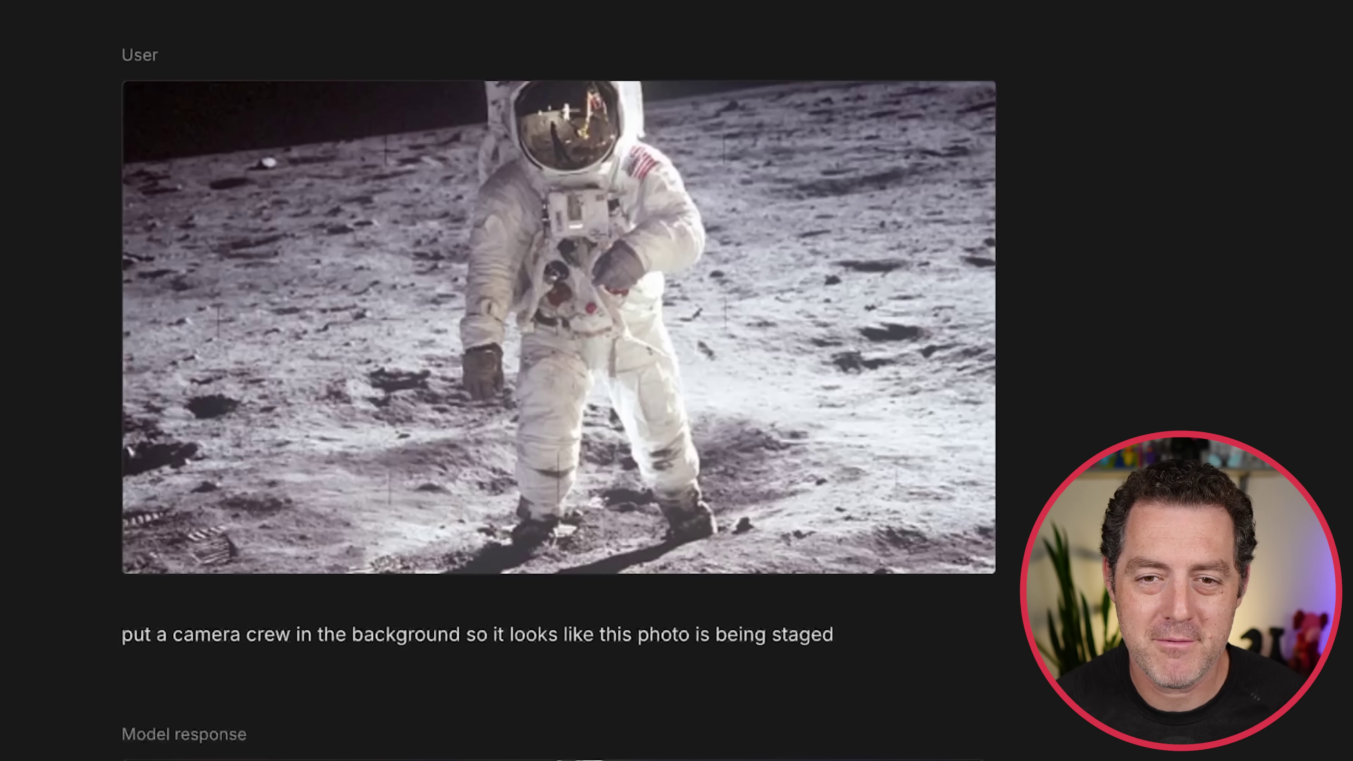
# View the astronaut photo's camera-crew edit and its zoomed-out sound stage version at full size.
pyautogui.scroll(1, 945, 472)
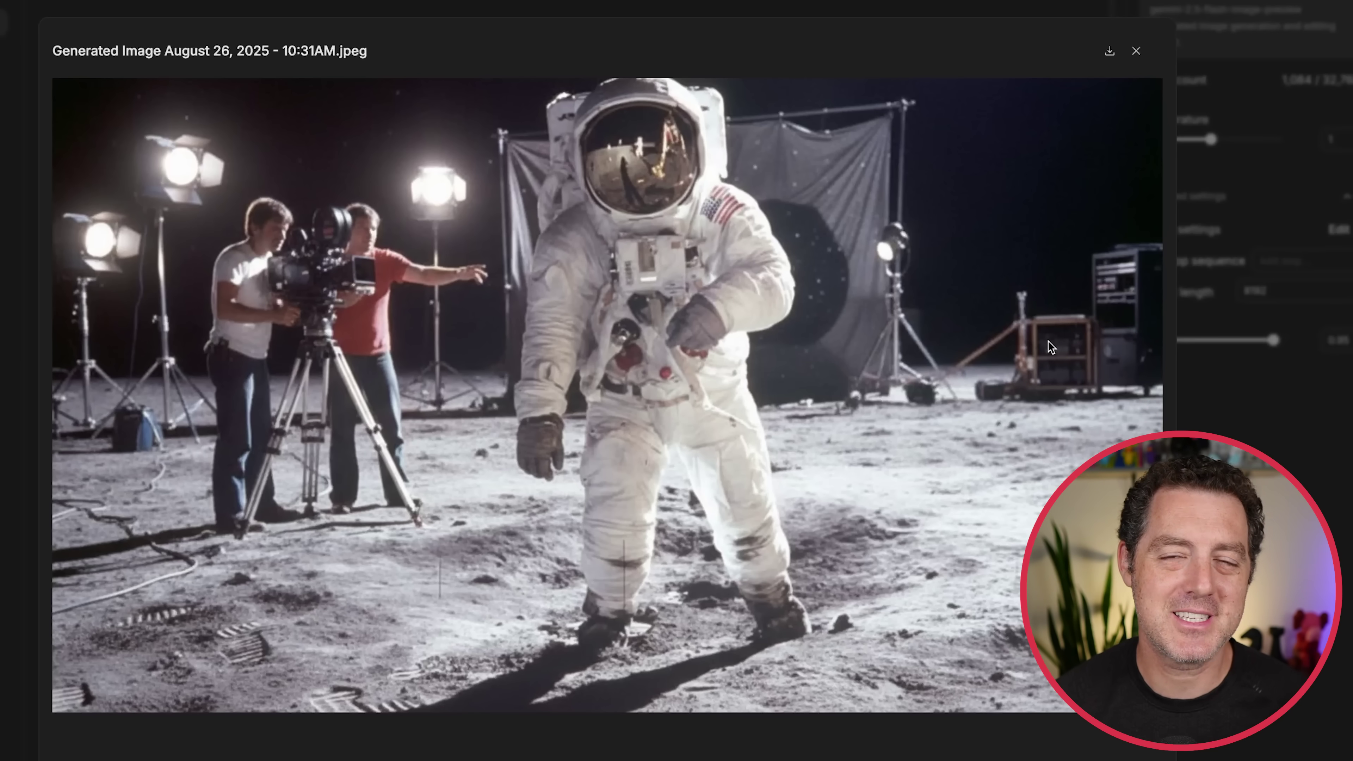
pyautogui.click(408, 393)
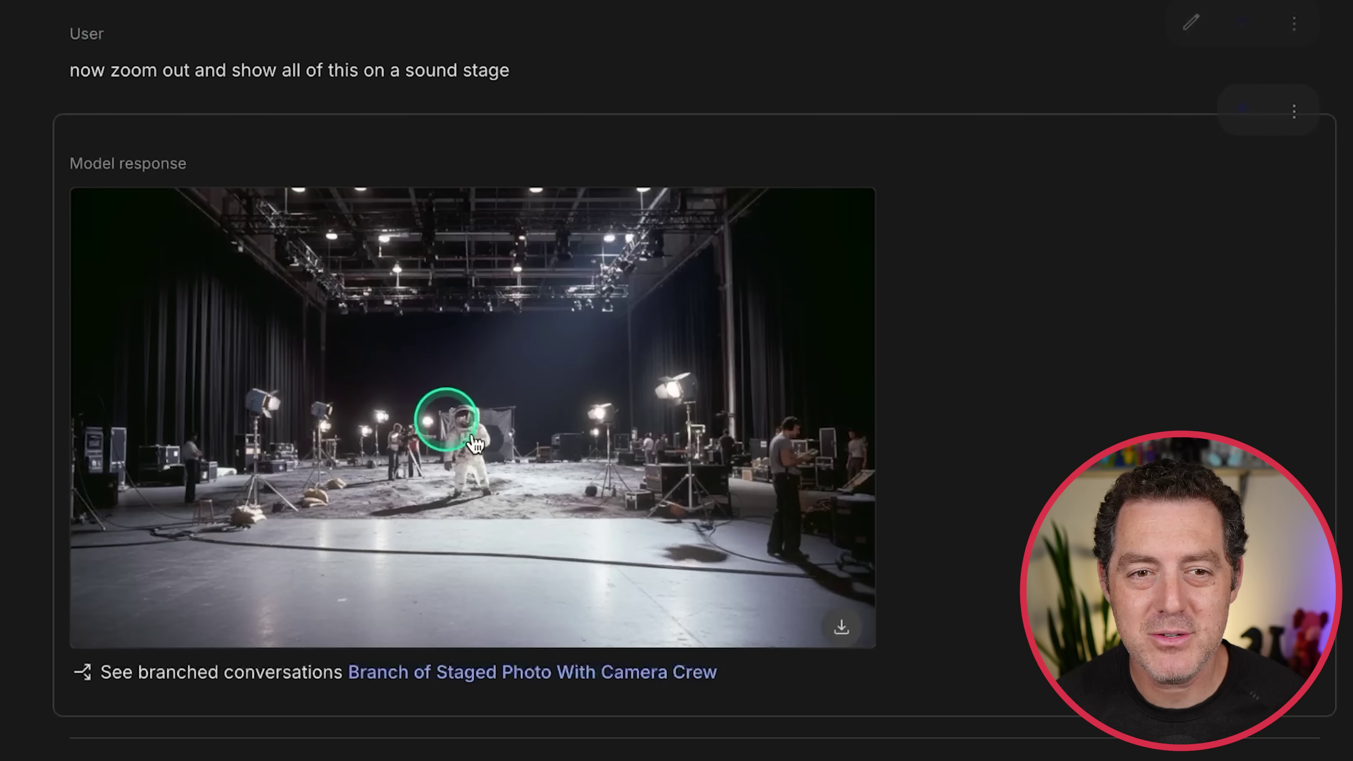
pyautogui.click(512, 437)
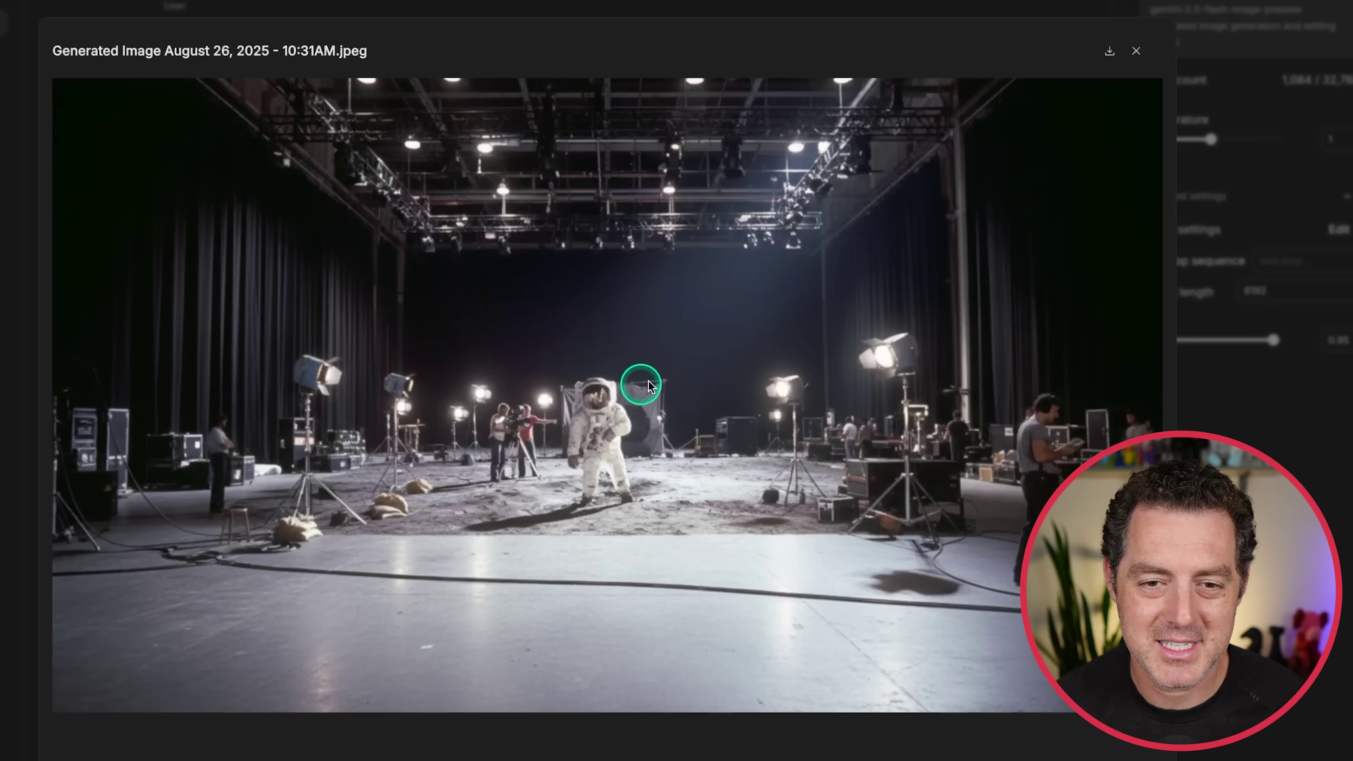
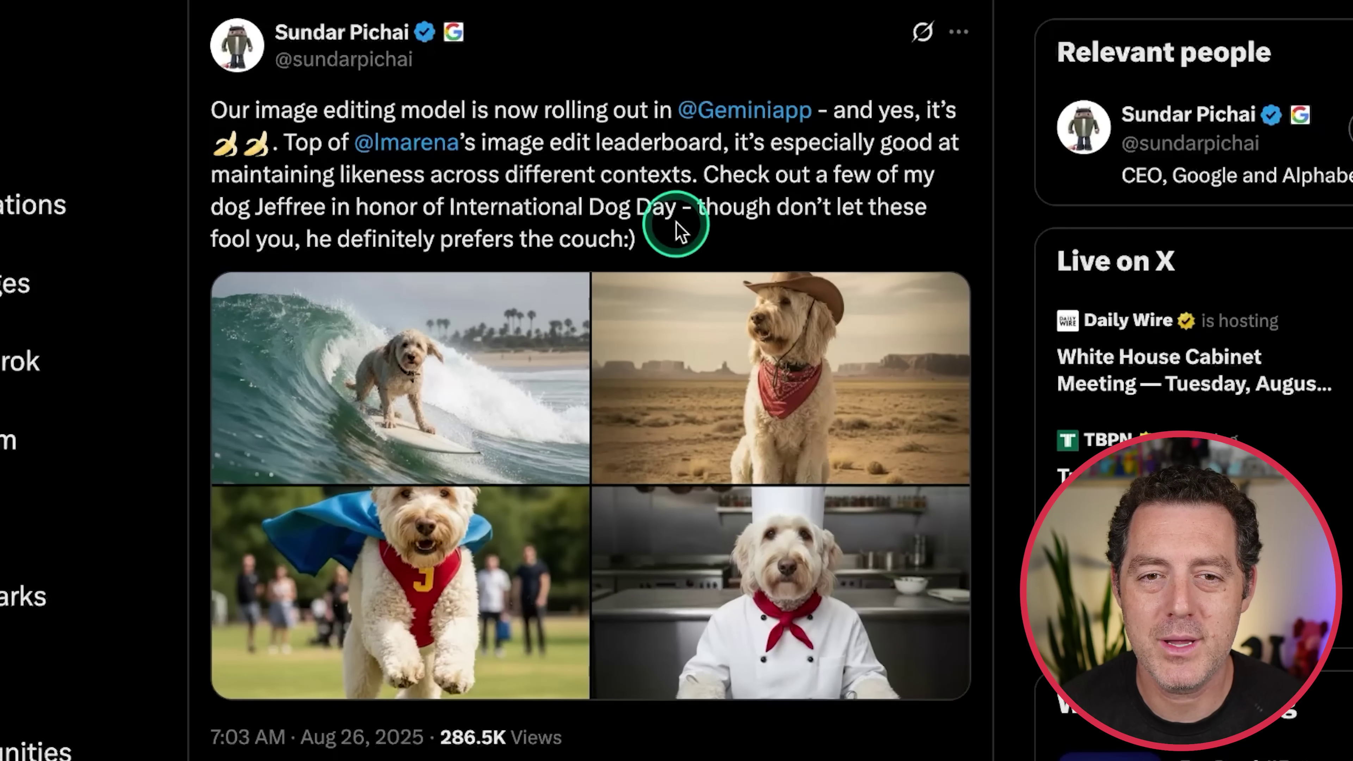
# Browse the dog images in the image-editing model announcement on X and open the LMArena leaderboard graphic.
pyautogui.click(438, 379)
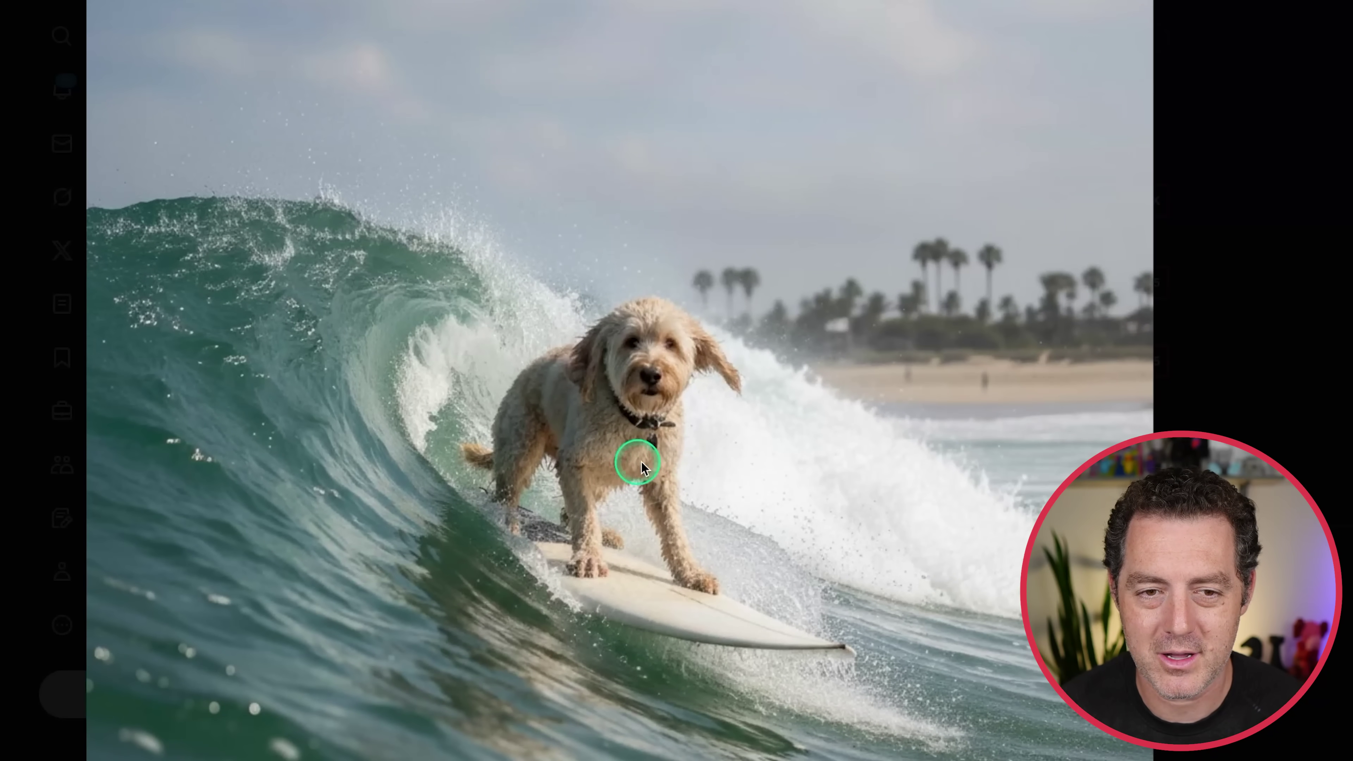
pyautogui.press('Right')
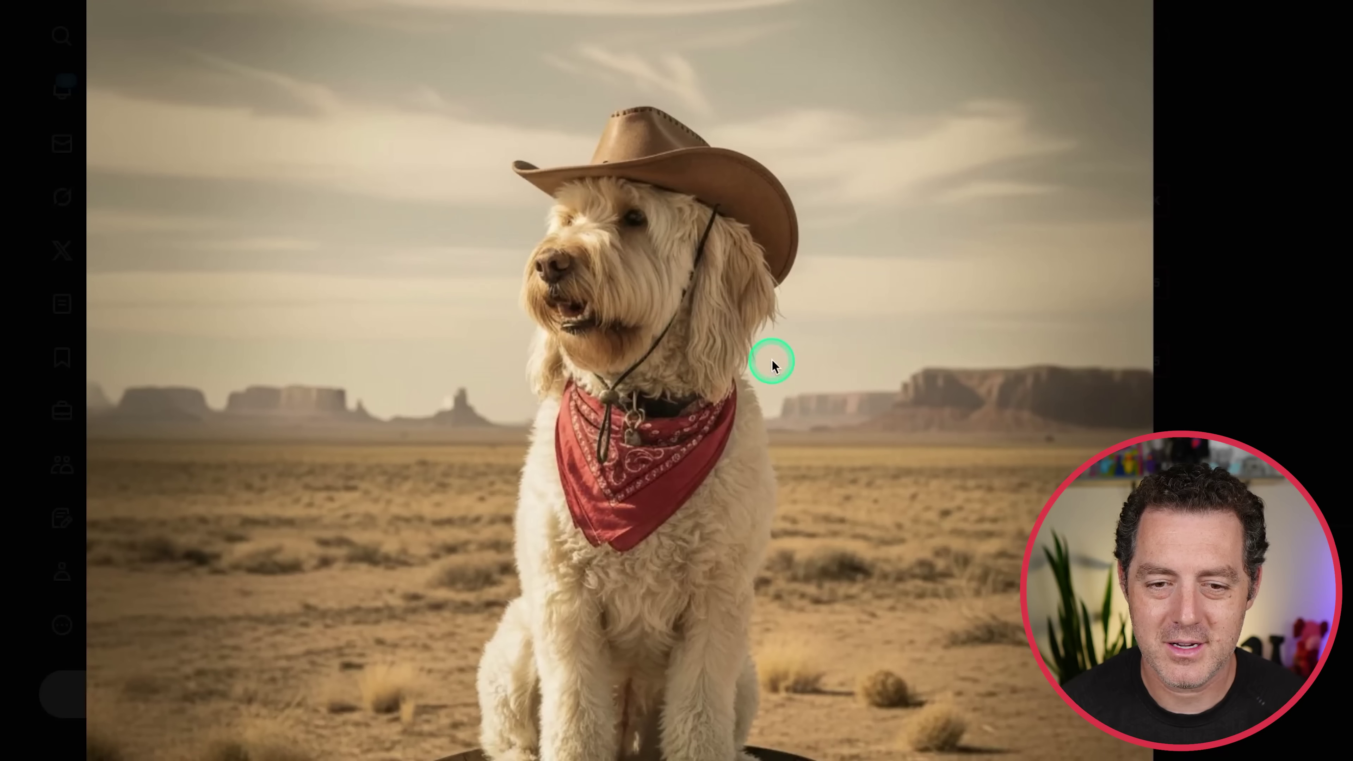
pyautogui.press('Right')
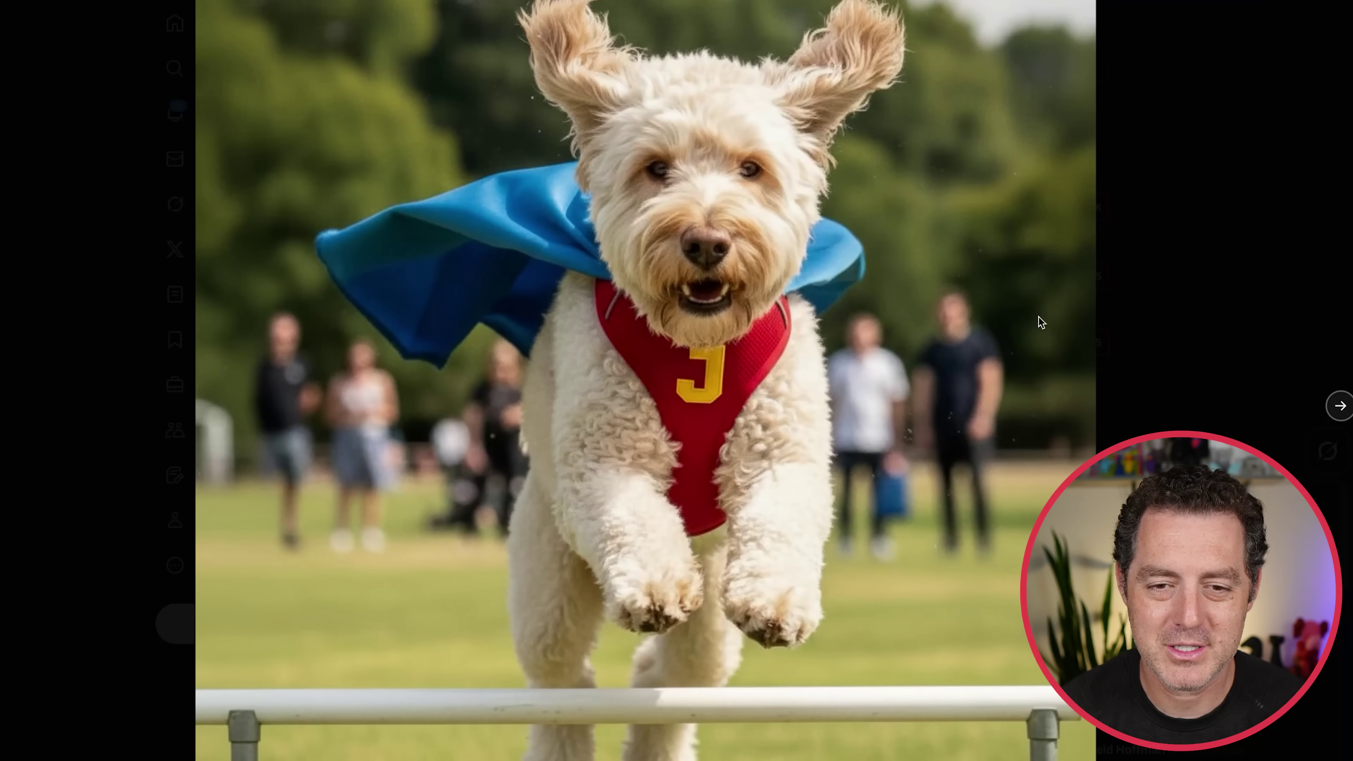
pyautogui.press('Right')
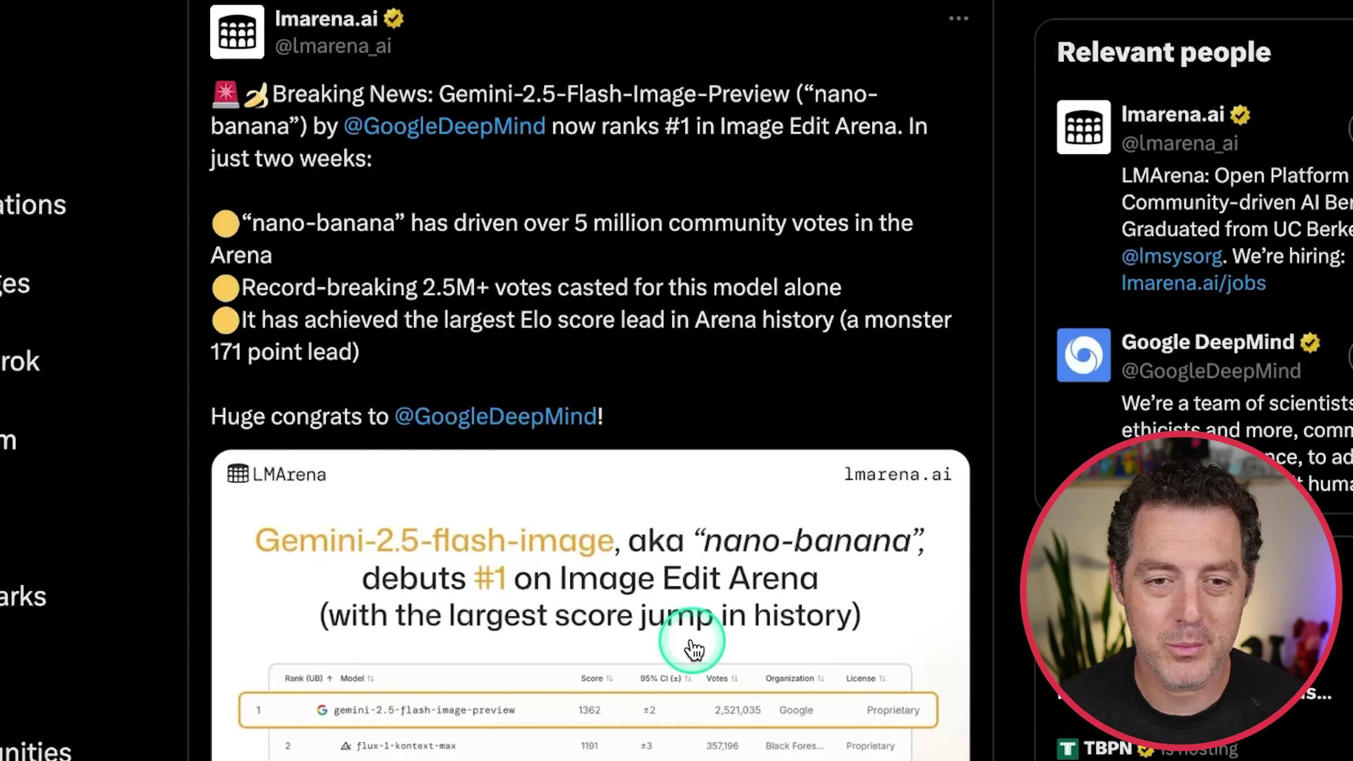
pyautogui.click(706, 666)
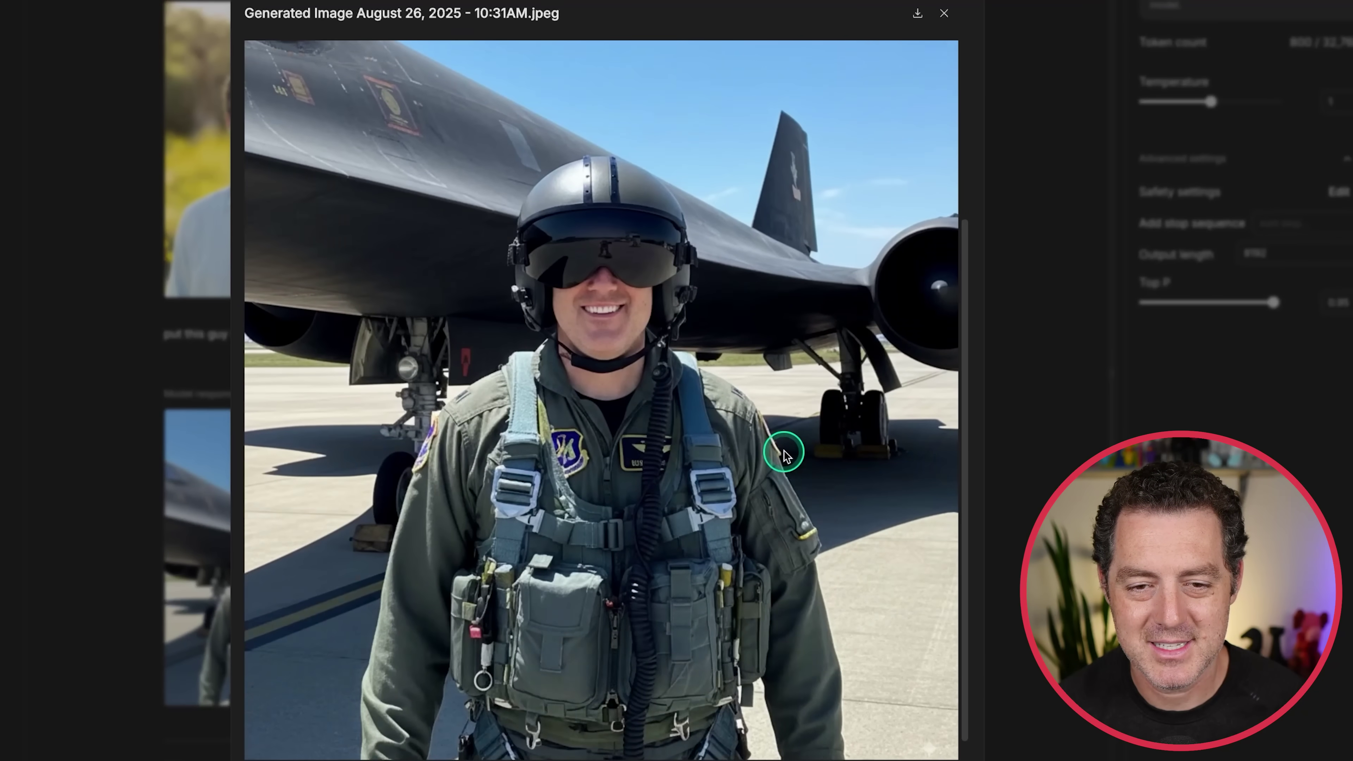
# Examine the generated image of the man as a pilot in front of the black jet, and close its preview.
pyautogui.scroll(-1, 757, 463)
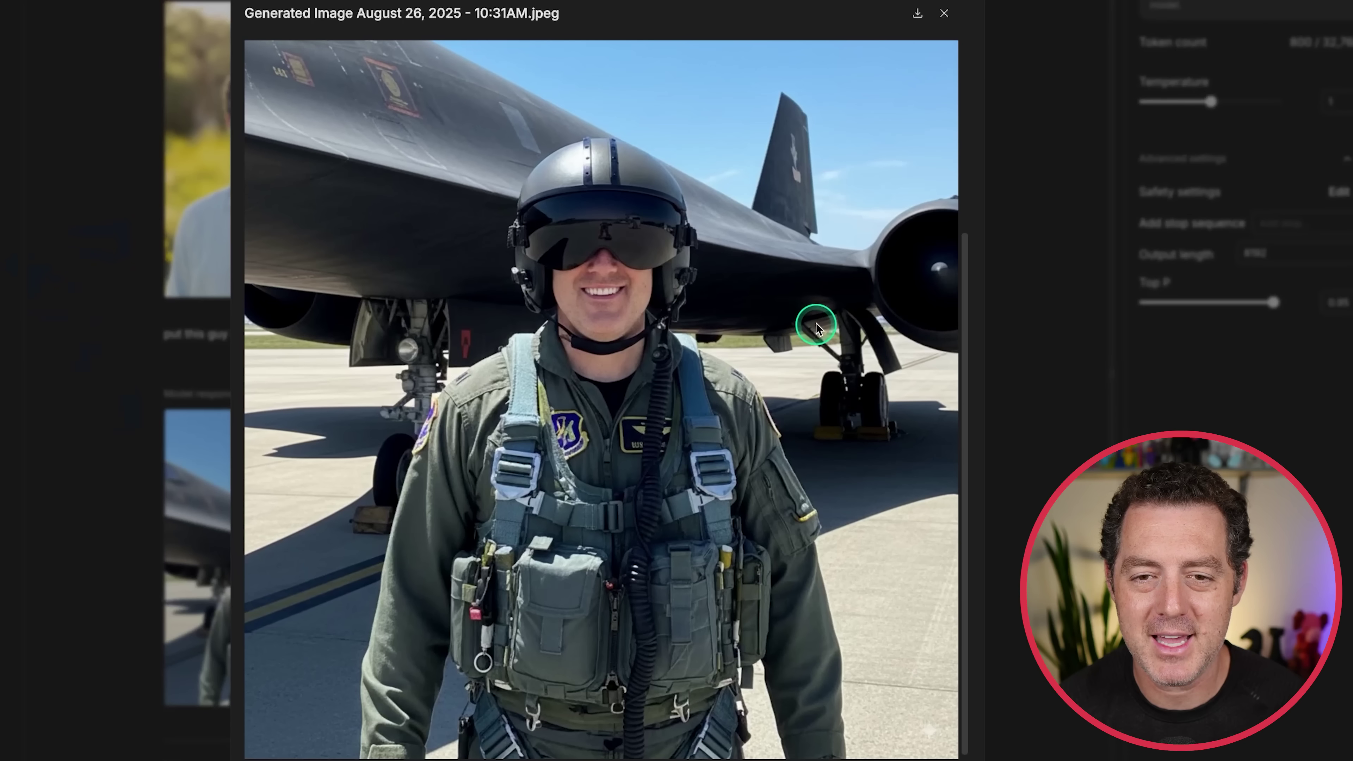
pyautogui.scroll(1, 788, 304)
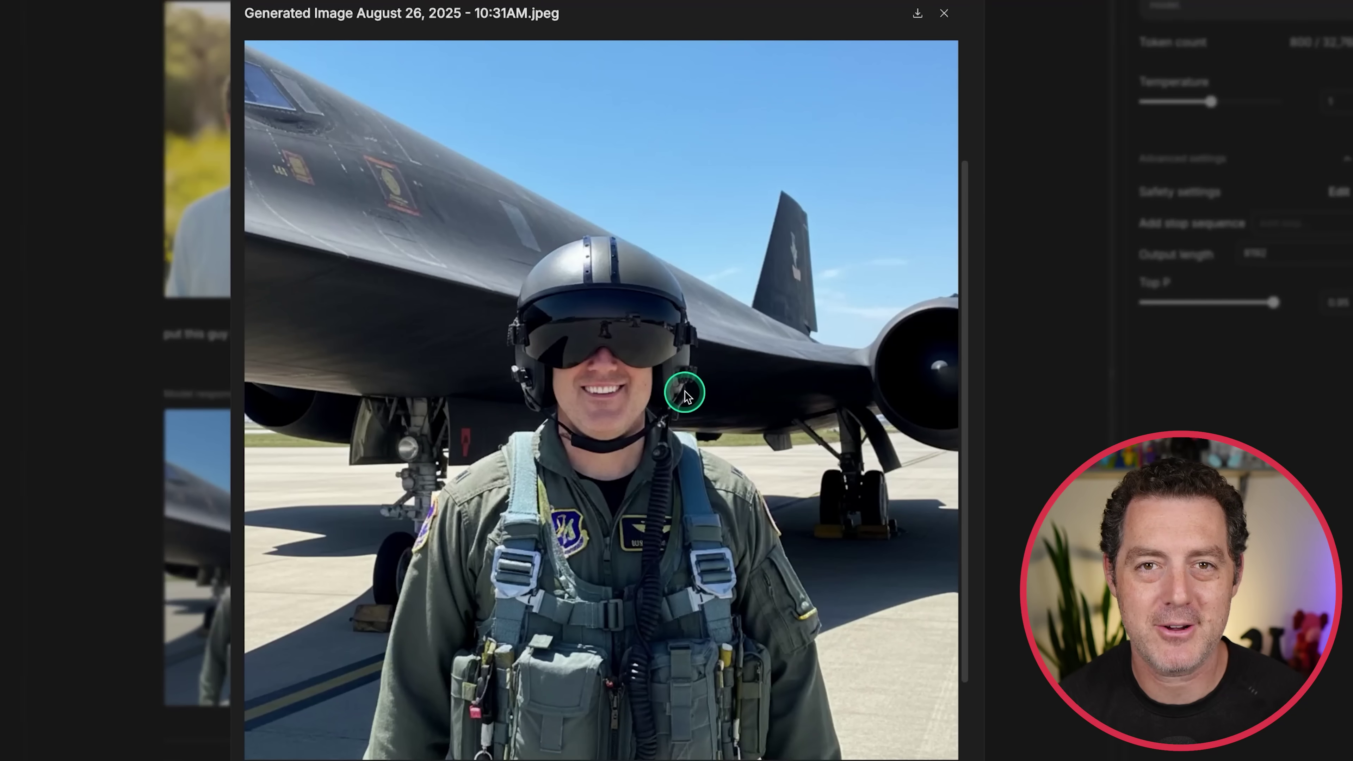
pyautogui.click(943, 13)
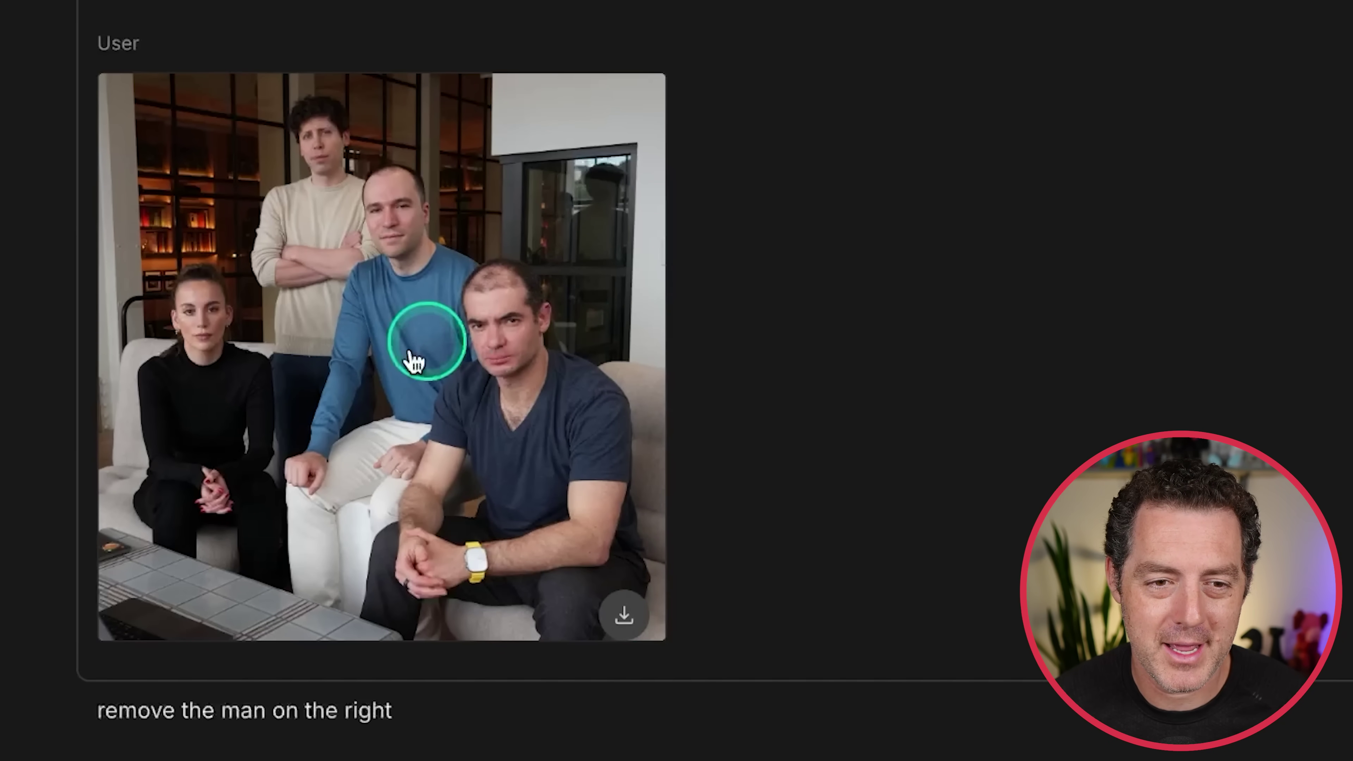
# Review the group photo edits that remove the man on the right and the woman on the left and add another man.
pyautogui.moveTo(88, 717); pyautogui.dragTo(487, 713)
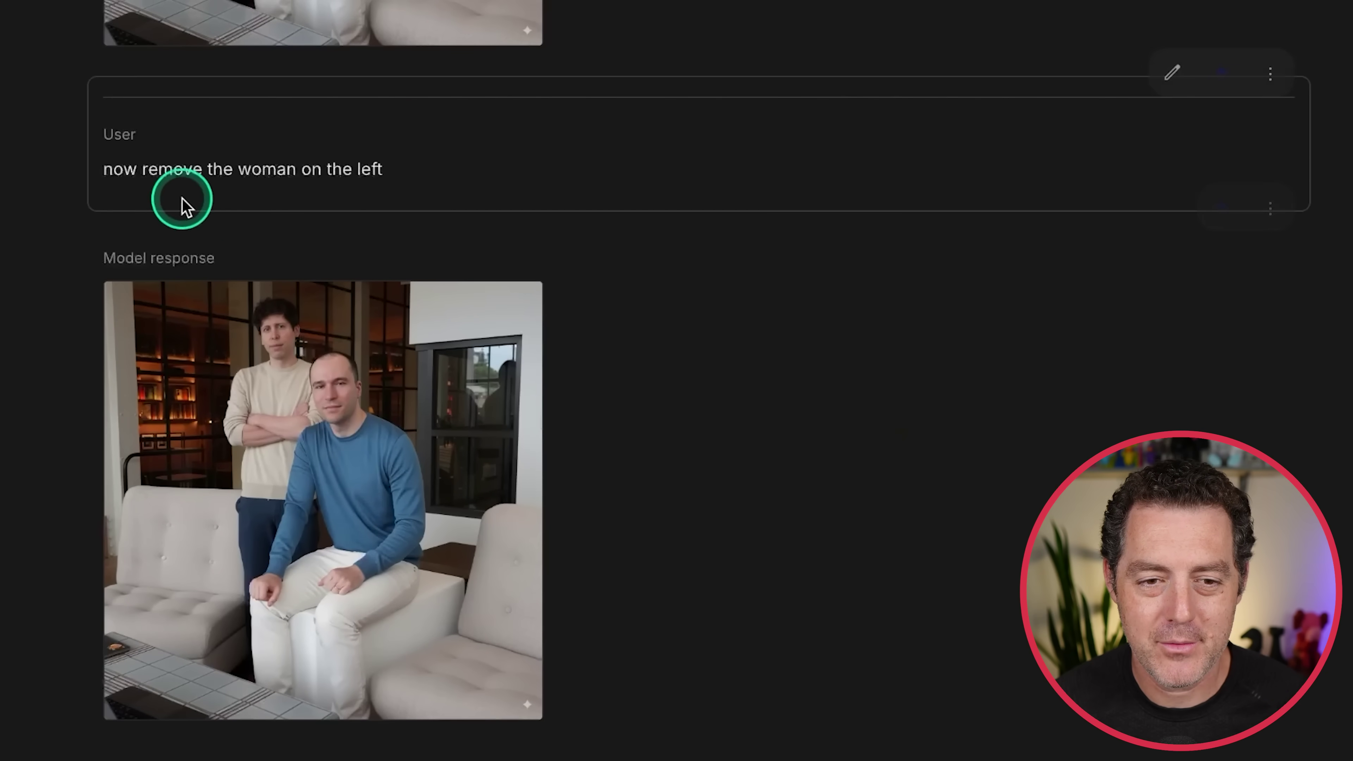
pyautogui.click(377, 537)
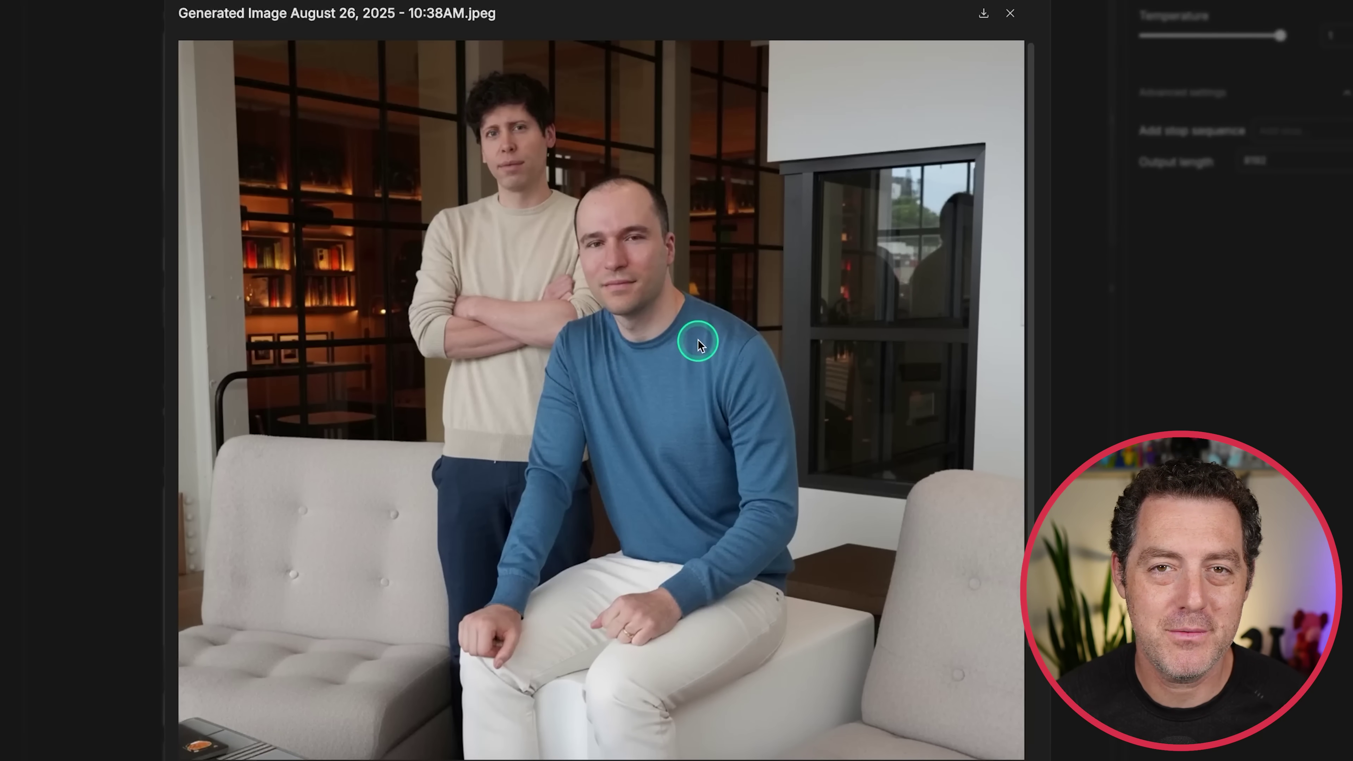
pyautogui.press('Escape')
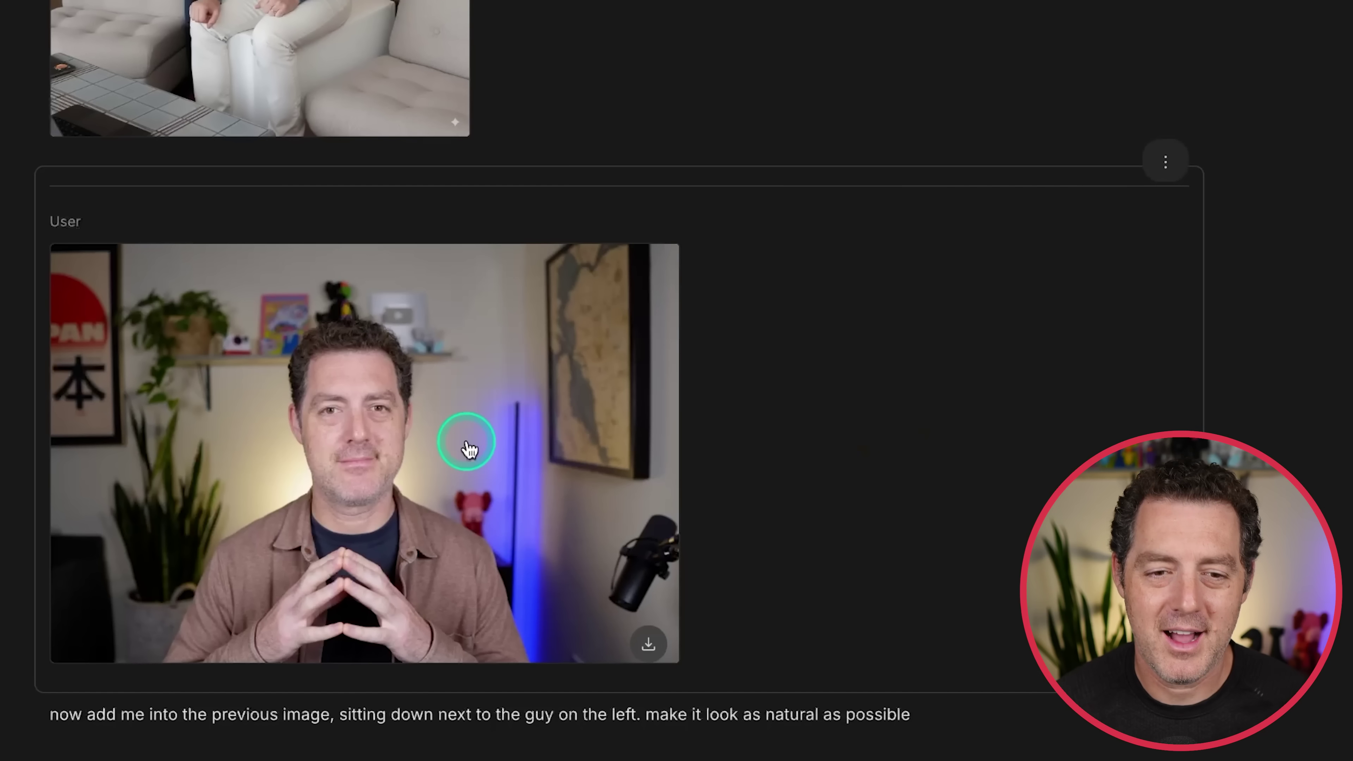
pyautogui.scroll(-3, 932, 543)
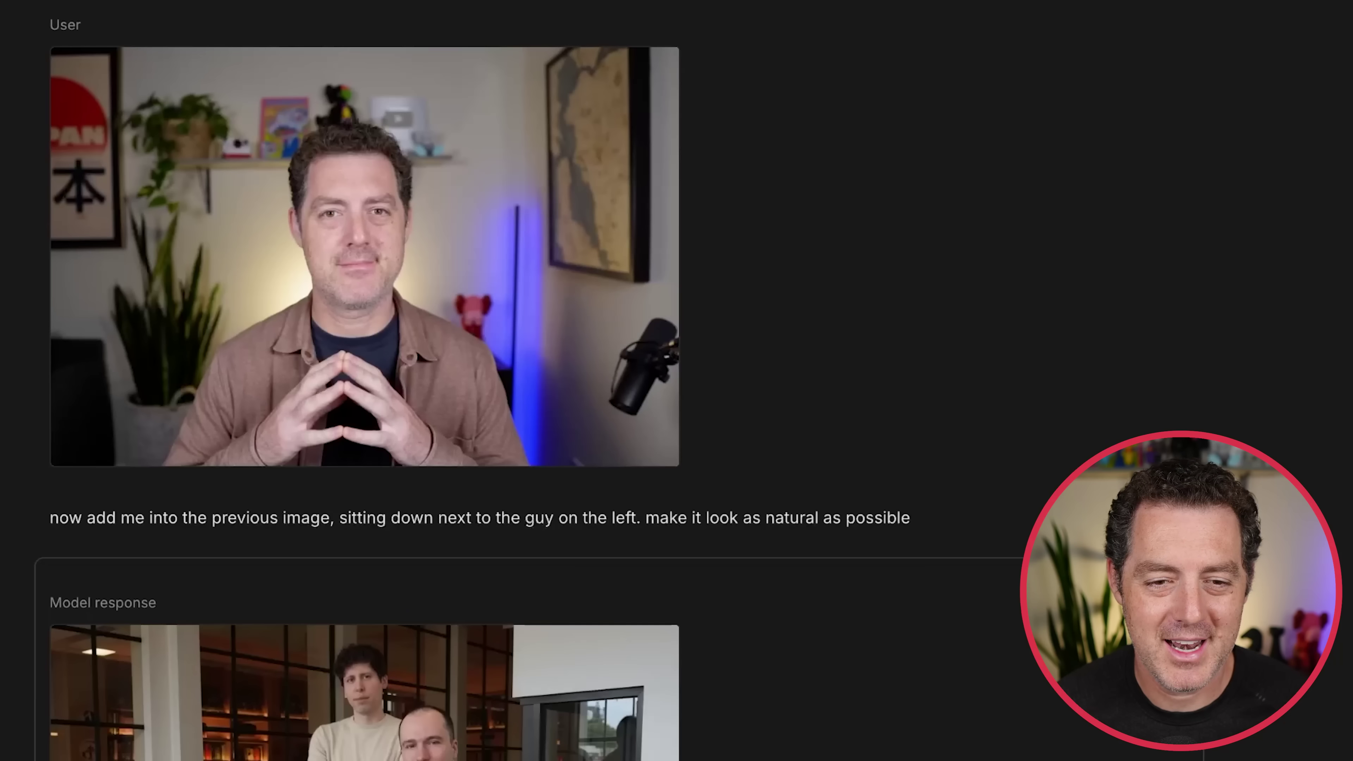
pyautogui.click(319, 693)
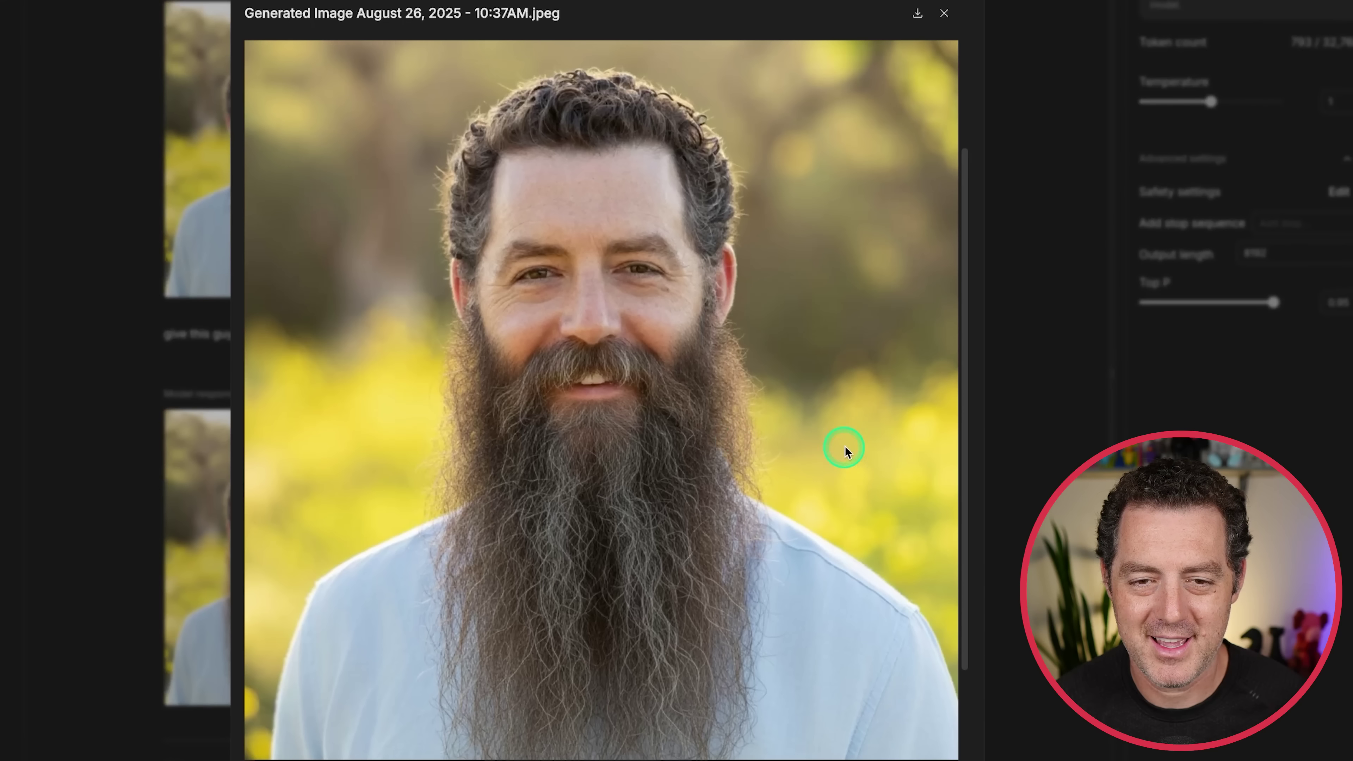
# Examine the generated long-beard portrait and open the four-panel comic strip at full size.
pyautogui.scroll(-1, 847, 453)
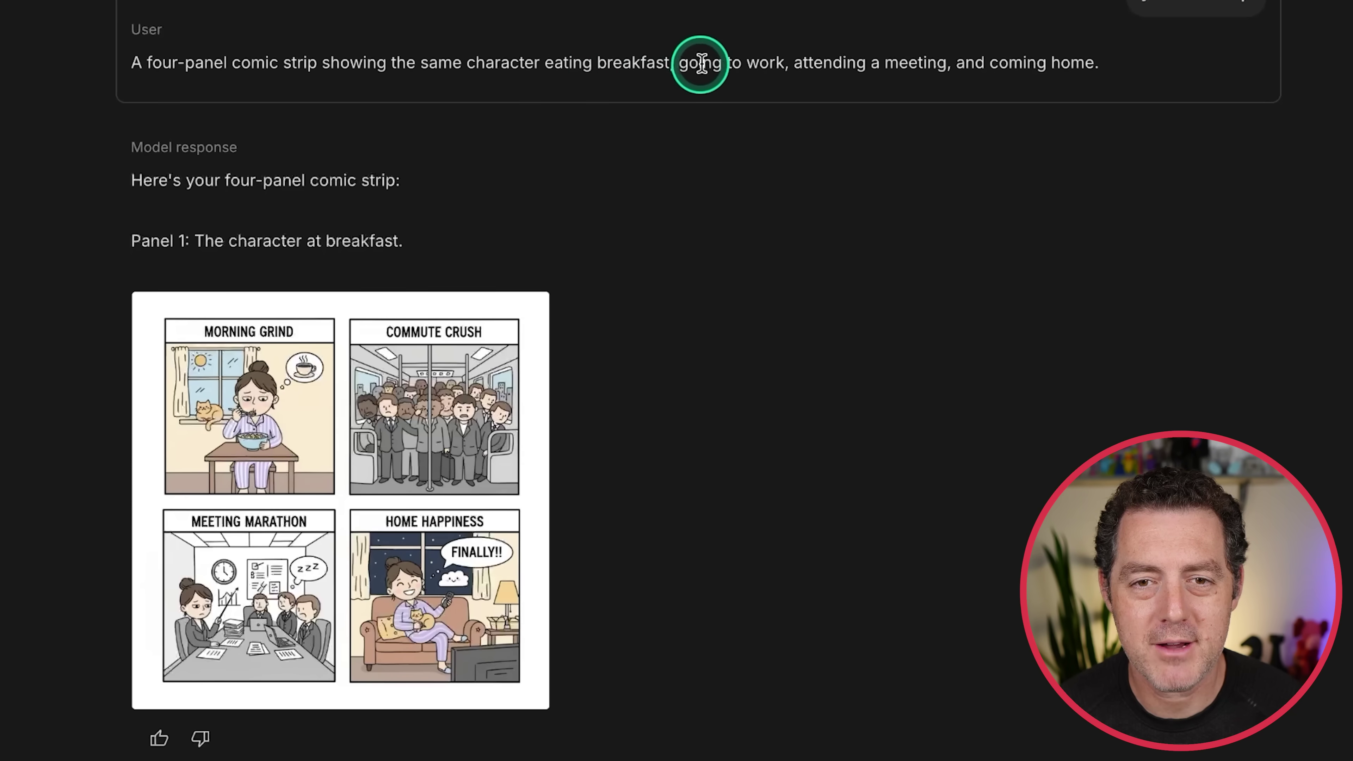
pyautogui.click(463, 426)
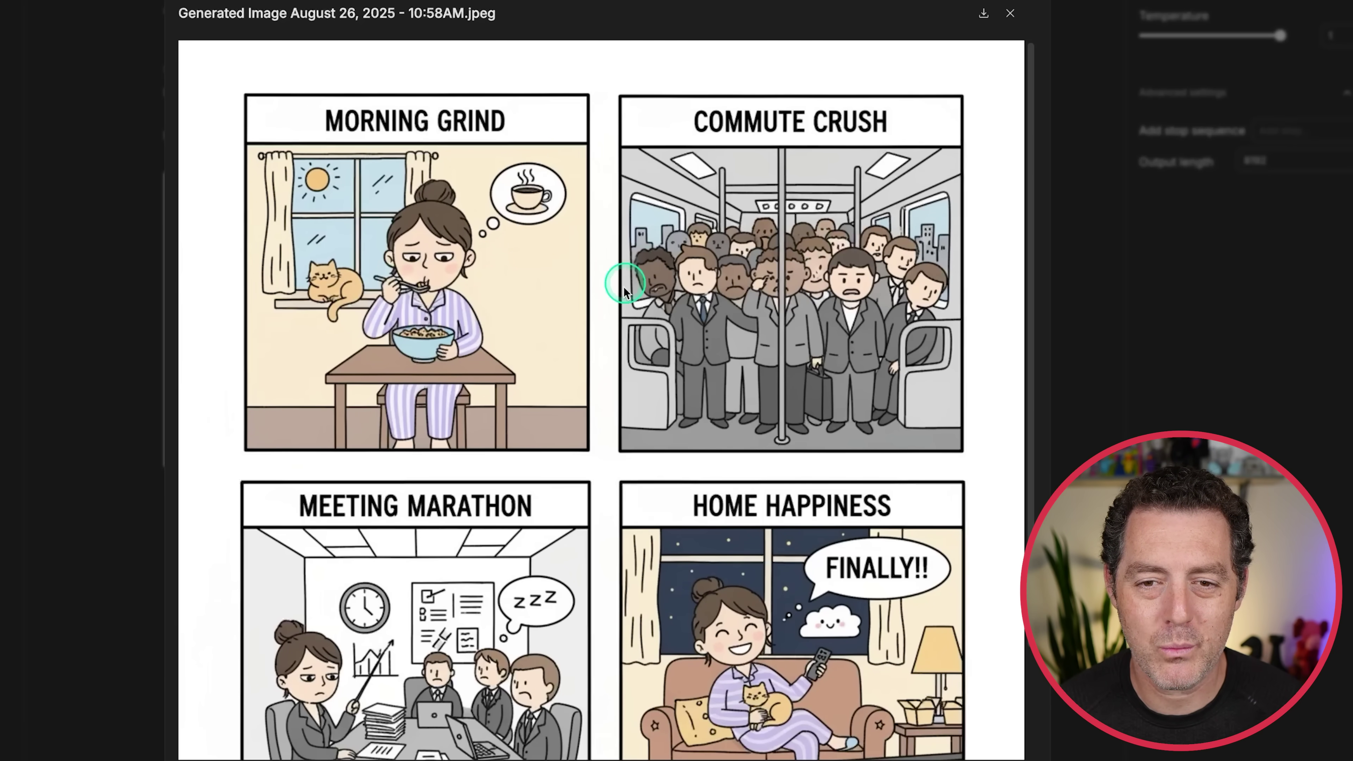
# Examine the rest of the comic strip and the background removal and muscular-arm edits of the man in sunglasses.
pyautogui.scroll(-3, 703, 320)
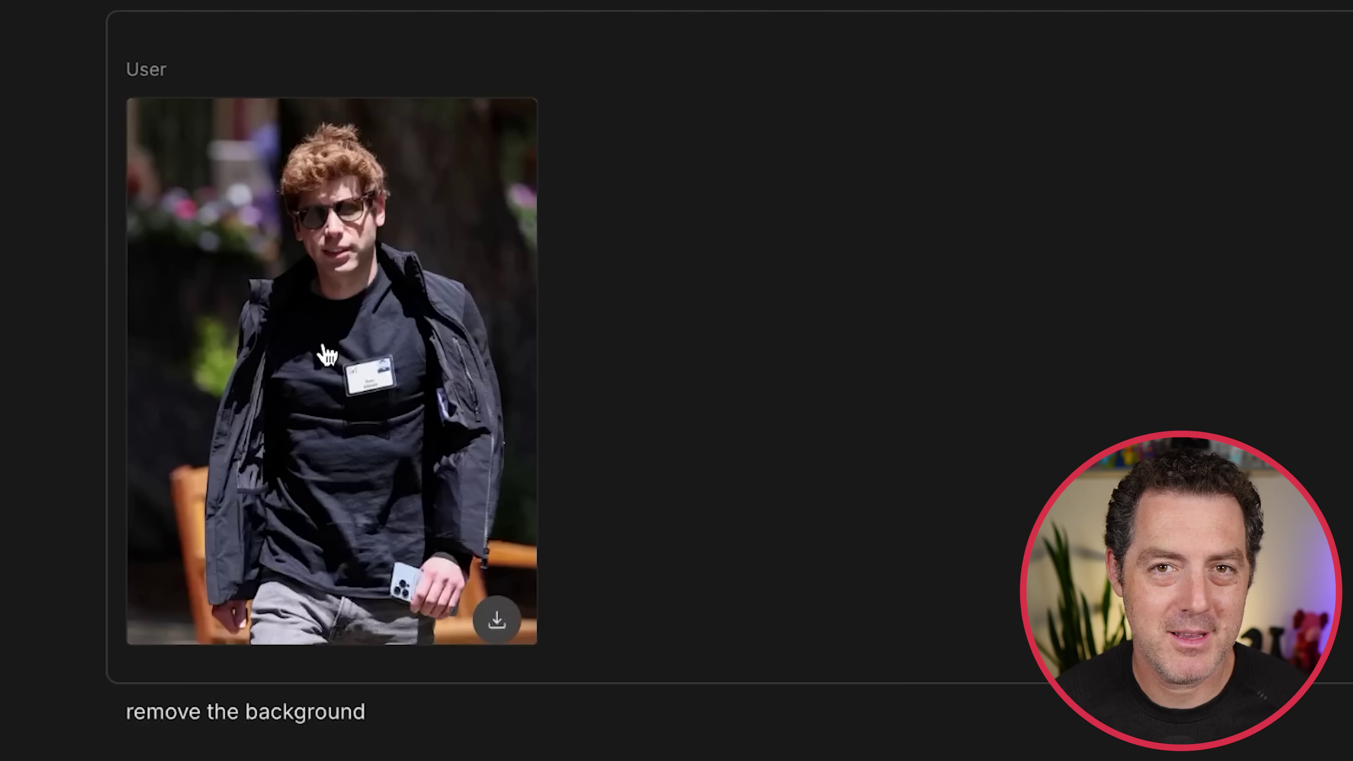
pyautogui.click(326, 354)
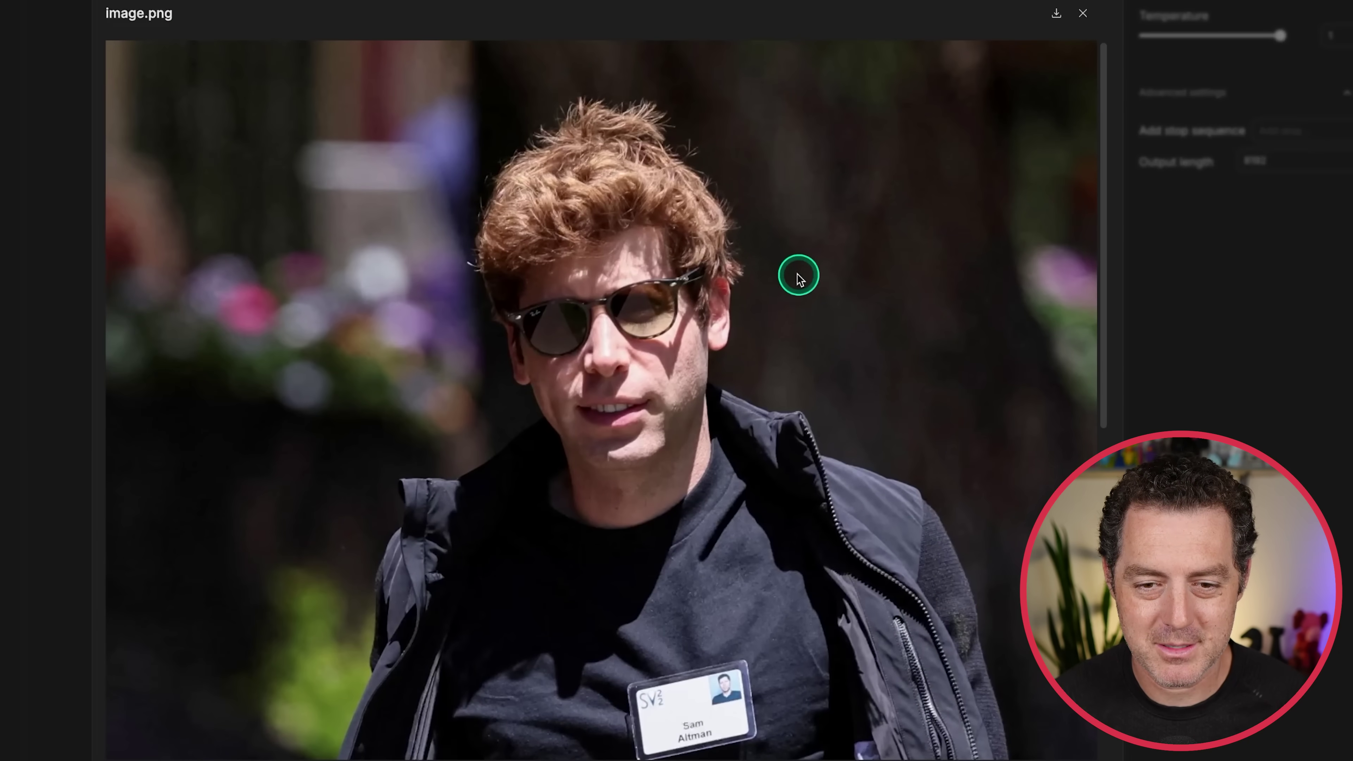
pyautogui.scroll(-6, 800, 277)
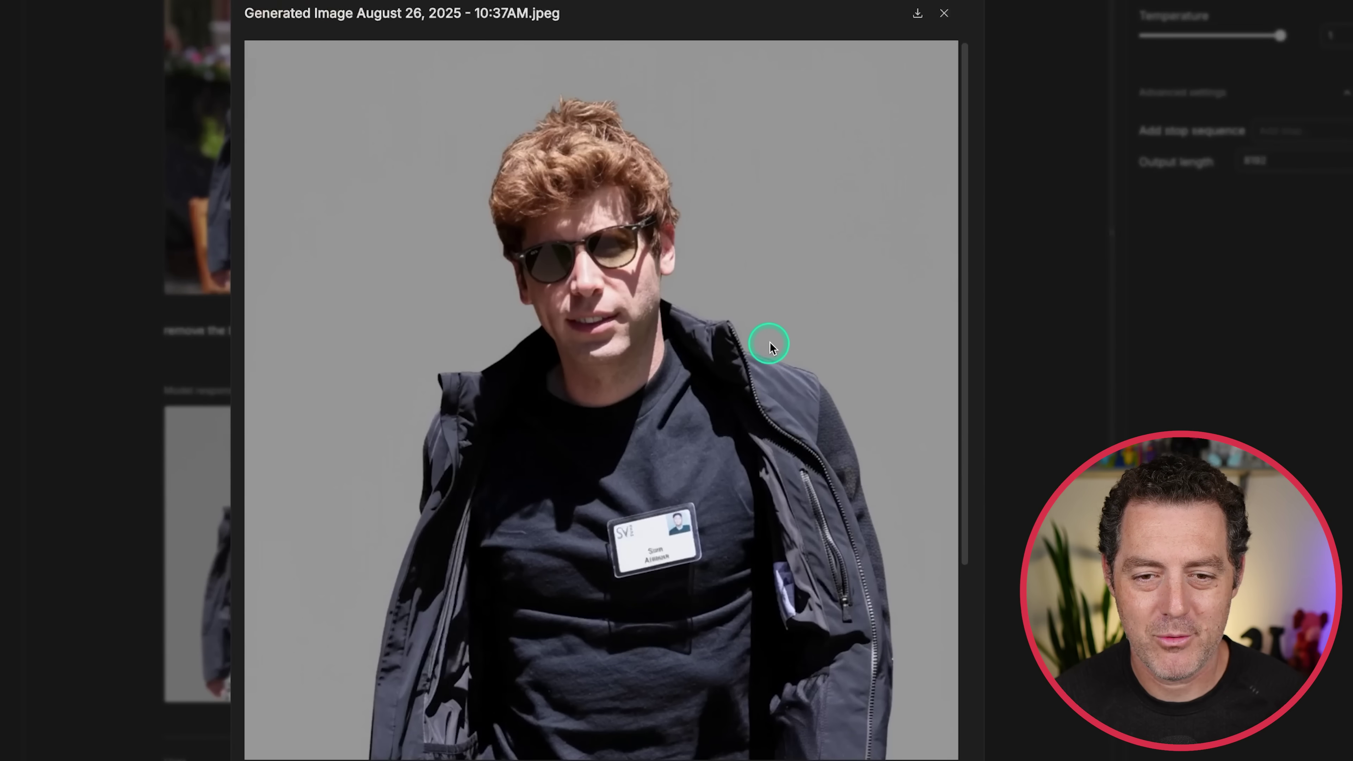
pyautogui.scroll(-5, 771, 341)
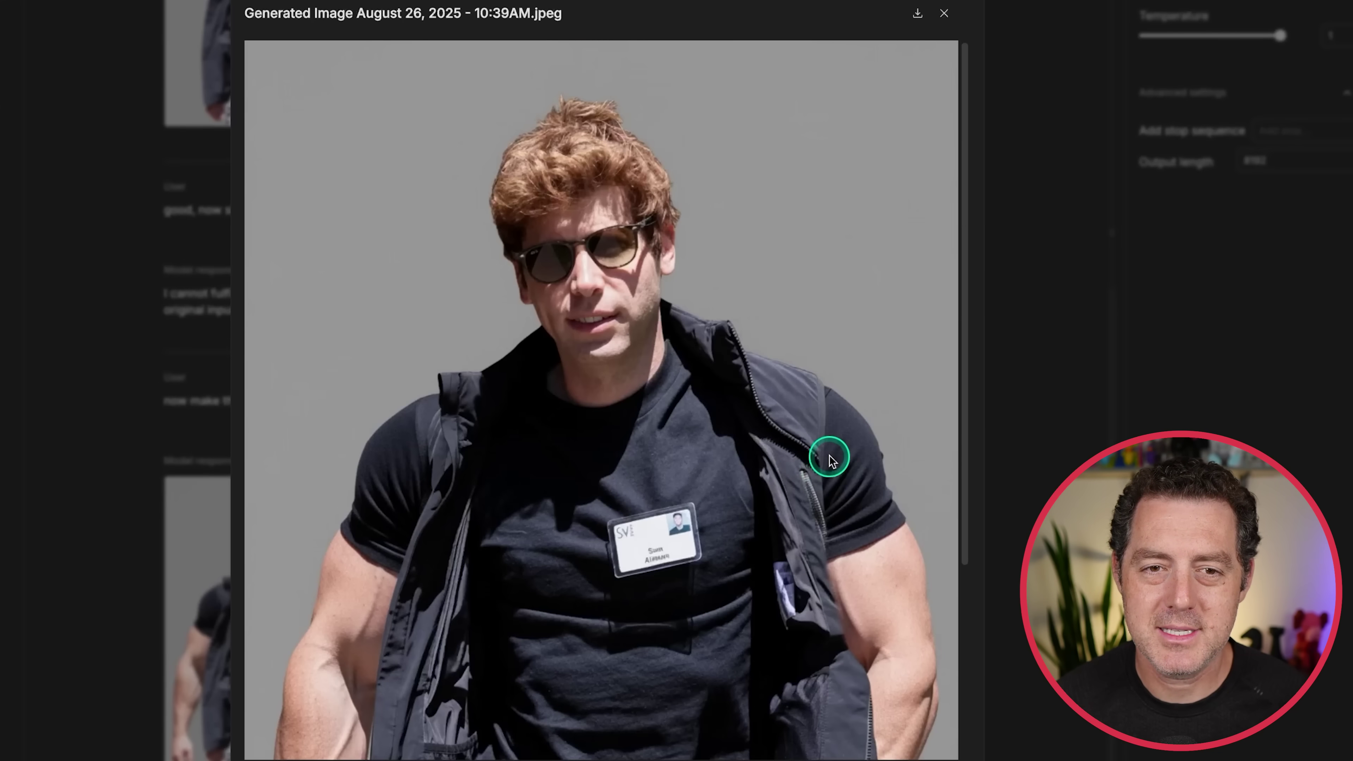
pyautogui.scroll(-3, 815, 444)
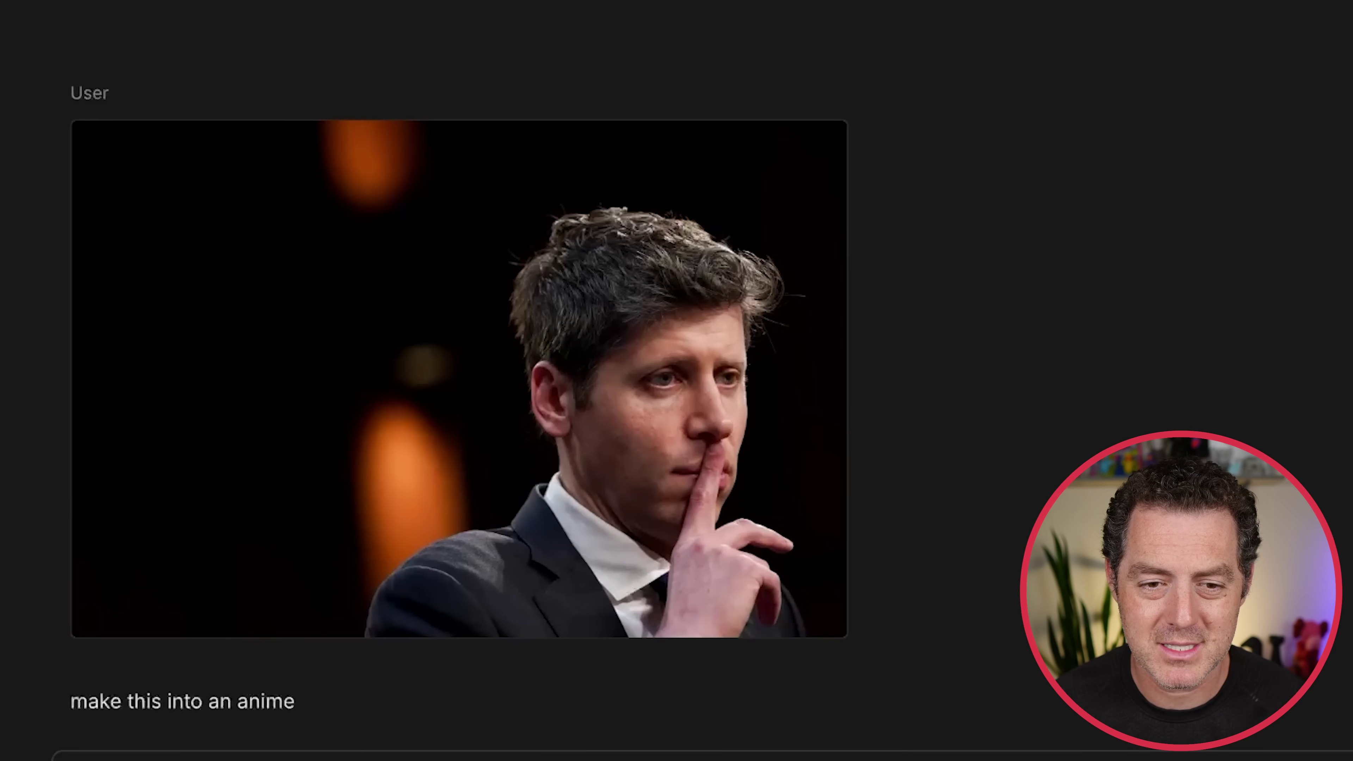
# Review the anime, 3D and whole-body versions of the man in the suit and open the character sheet at full size.
pyautogui.scroll(-10, 694, 468)
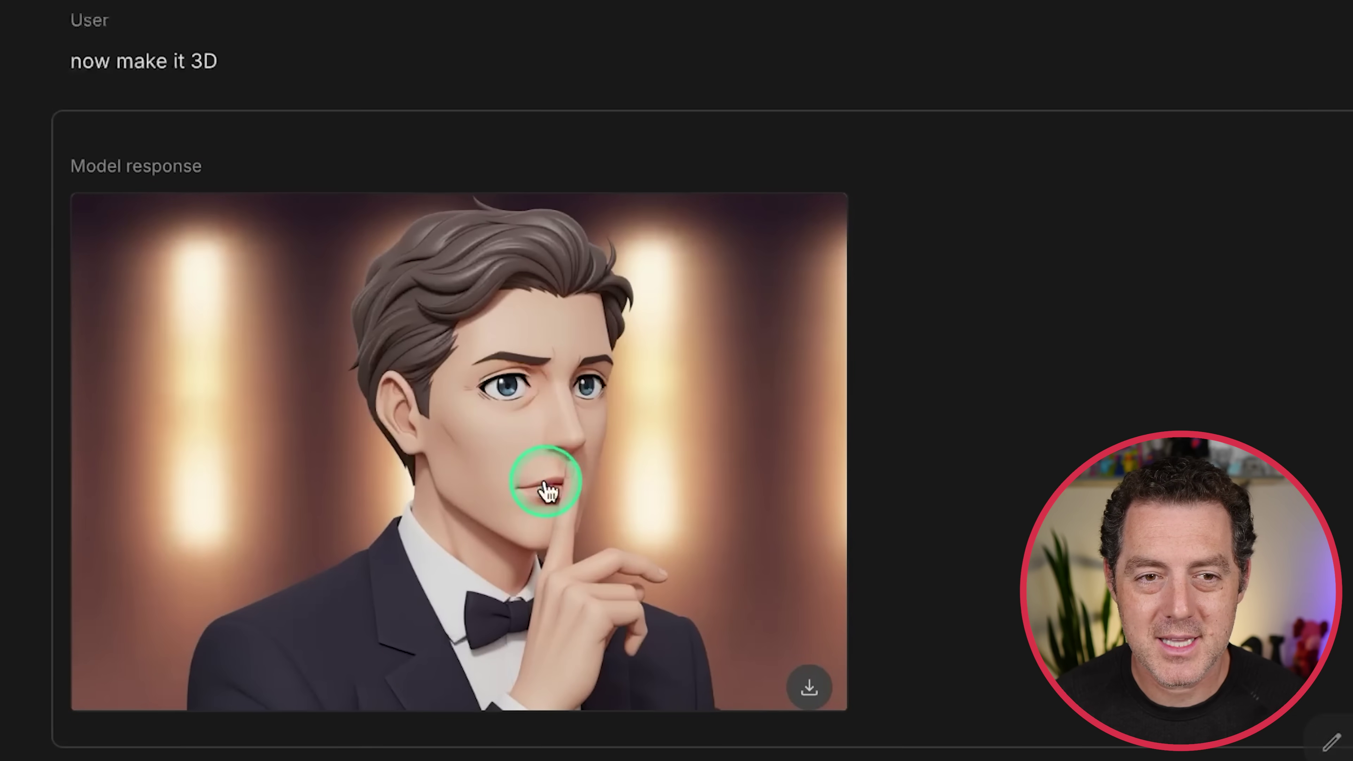
pyautogui.click(815, 451)
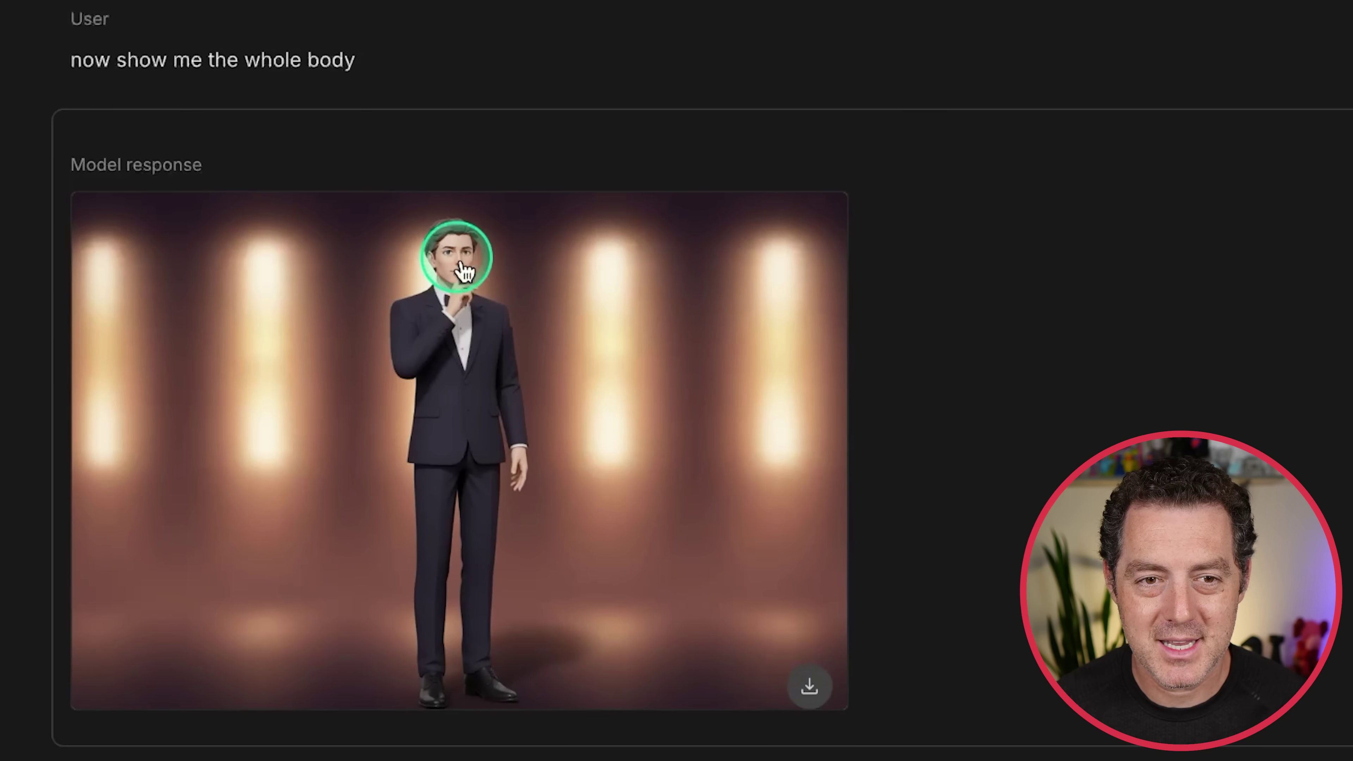
pyautogui.click(504, 317)
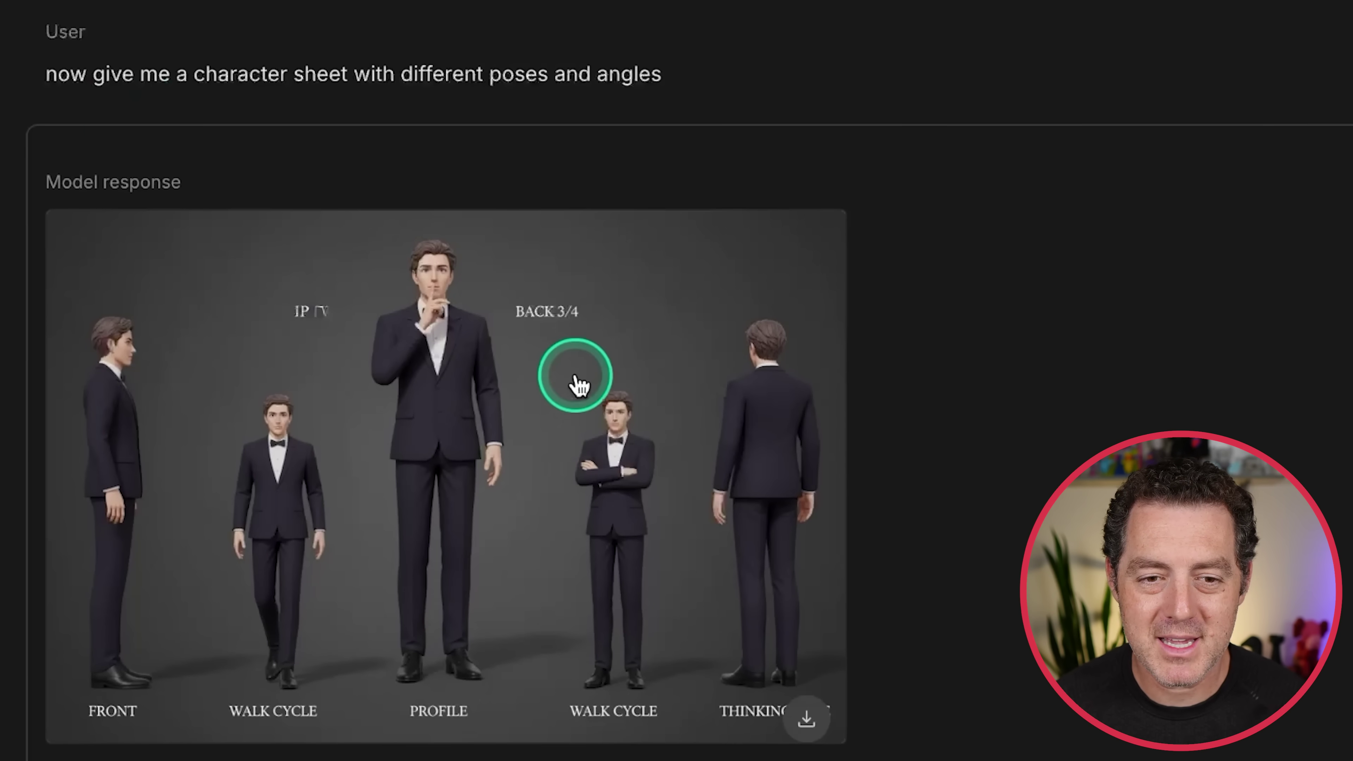
pyautogui.click(575, 377)
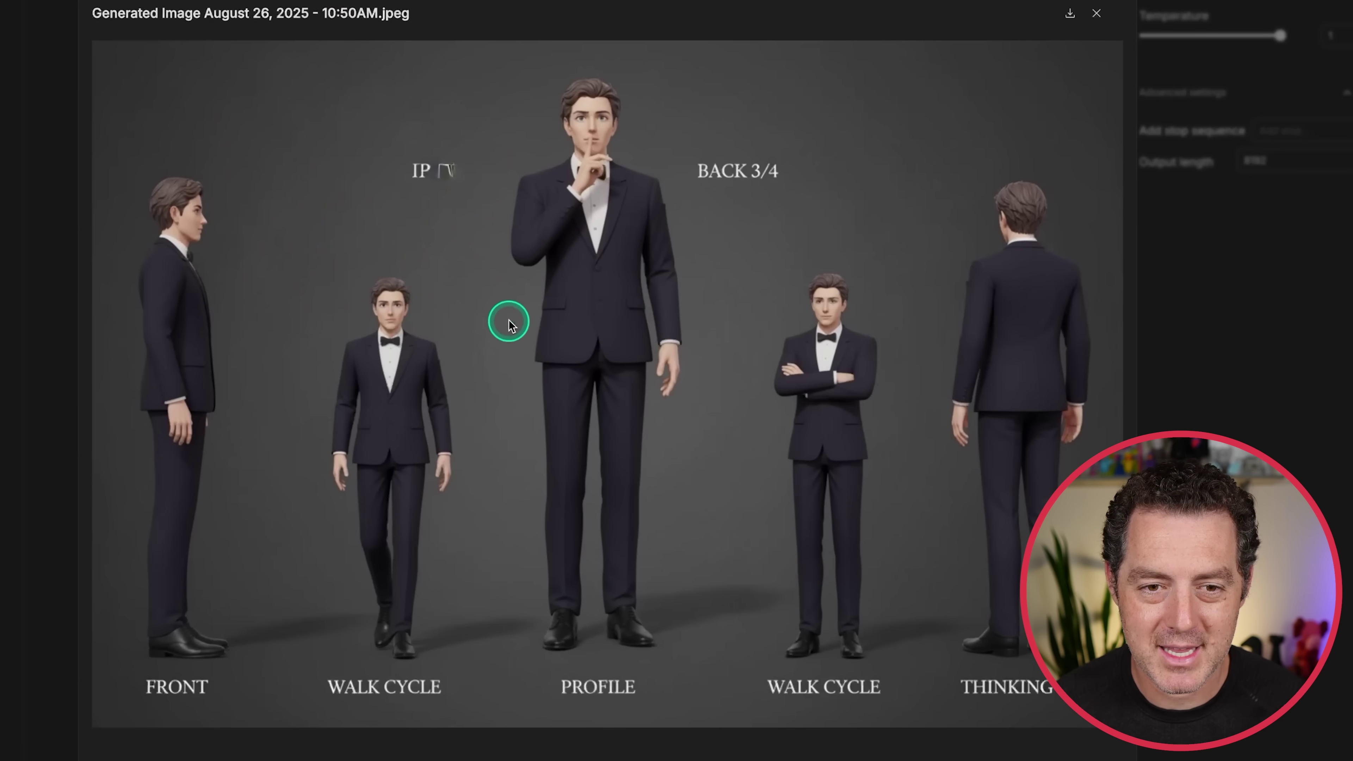
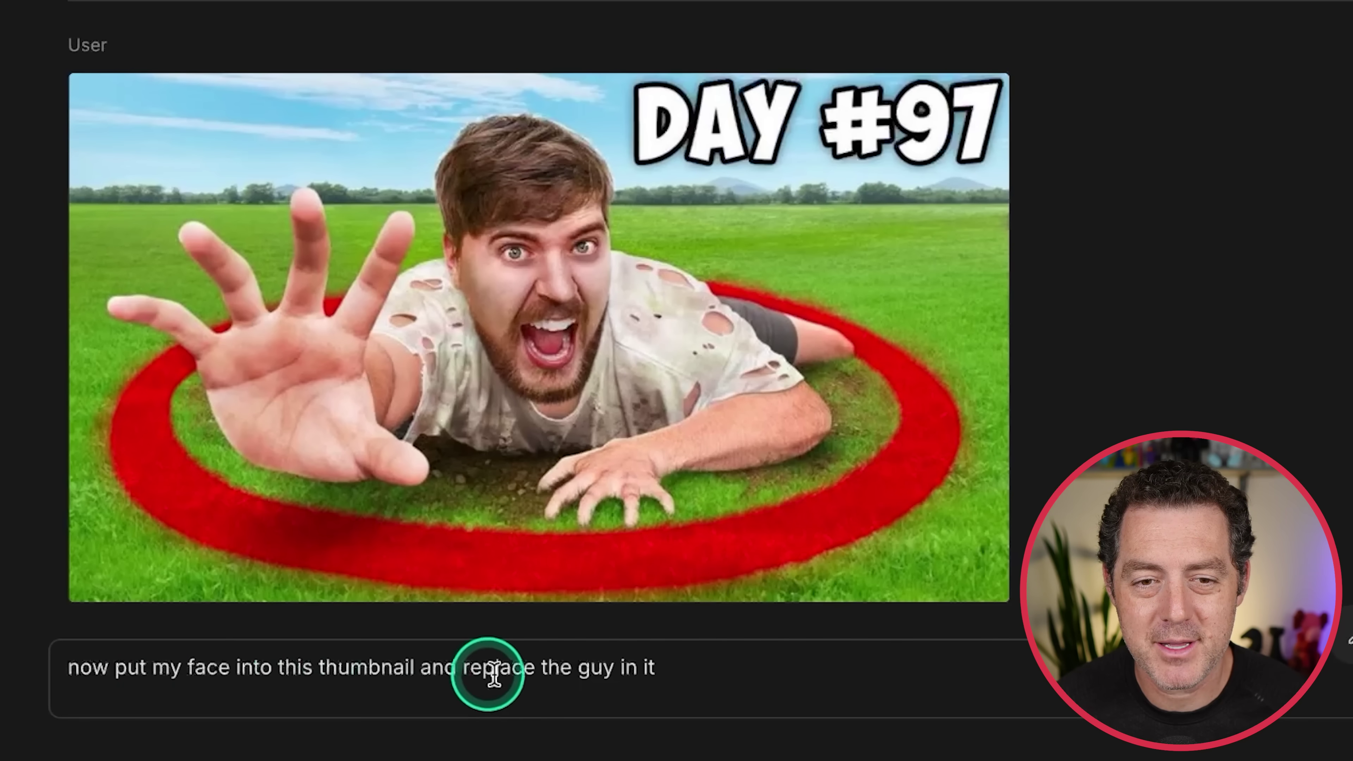
# Review the face-swap and "HUGE NEWS" thumbnail edits and the colorized, damage-repaired versions of the old family photo.
pyautogui.scroll(-8, 791, 469)
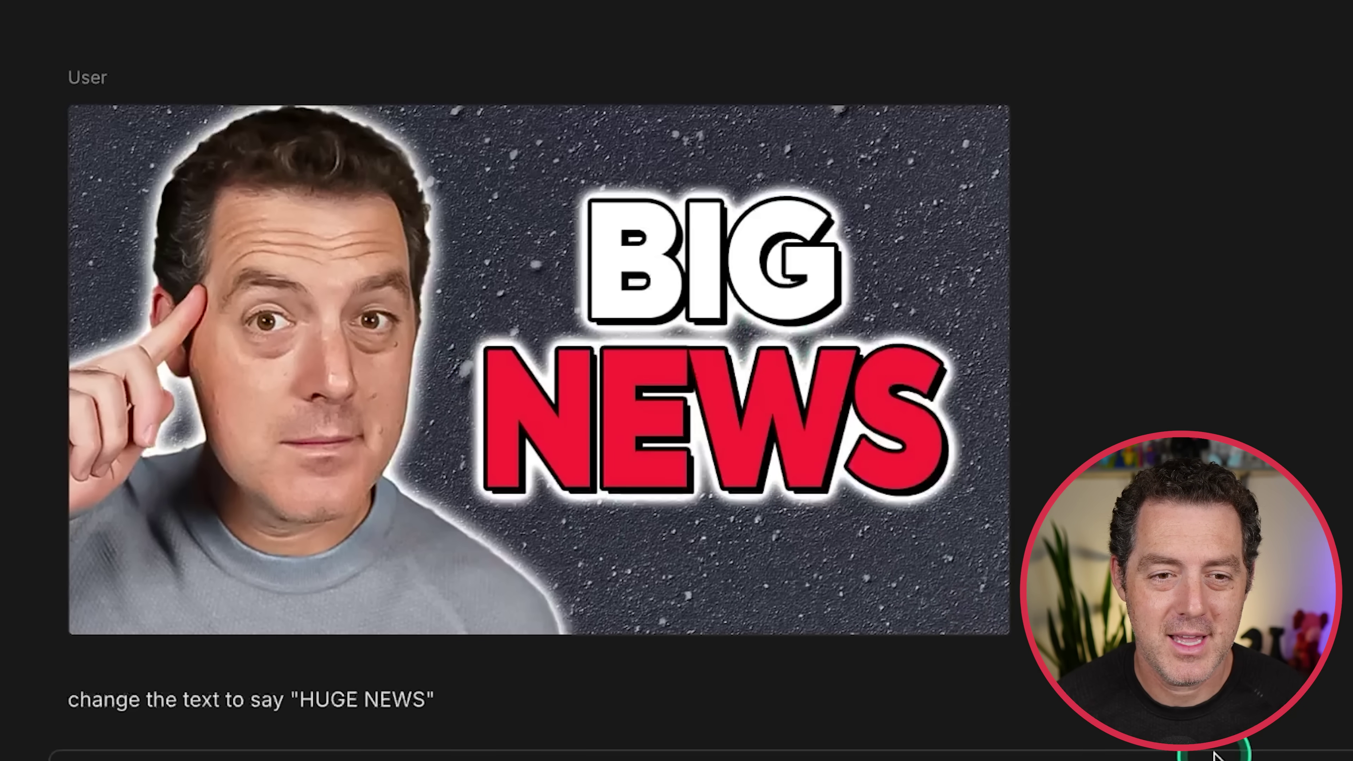
pyautogui.click(293, 726)
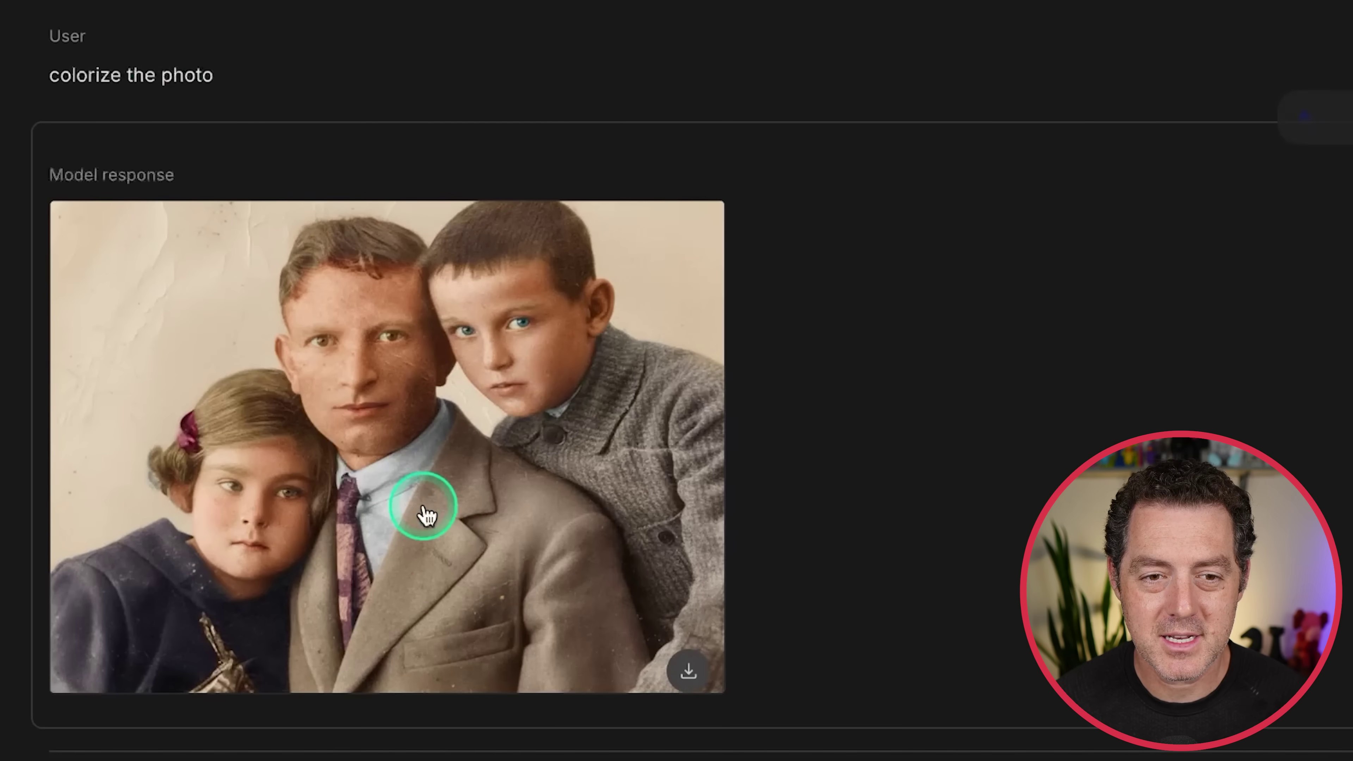
pyautogui.click(426, 514)
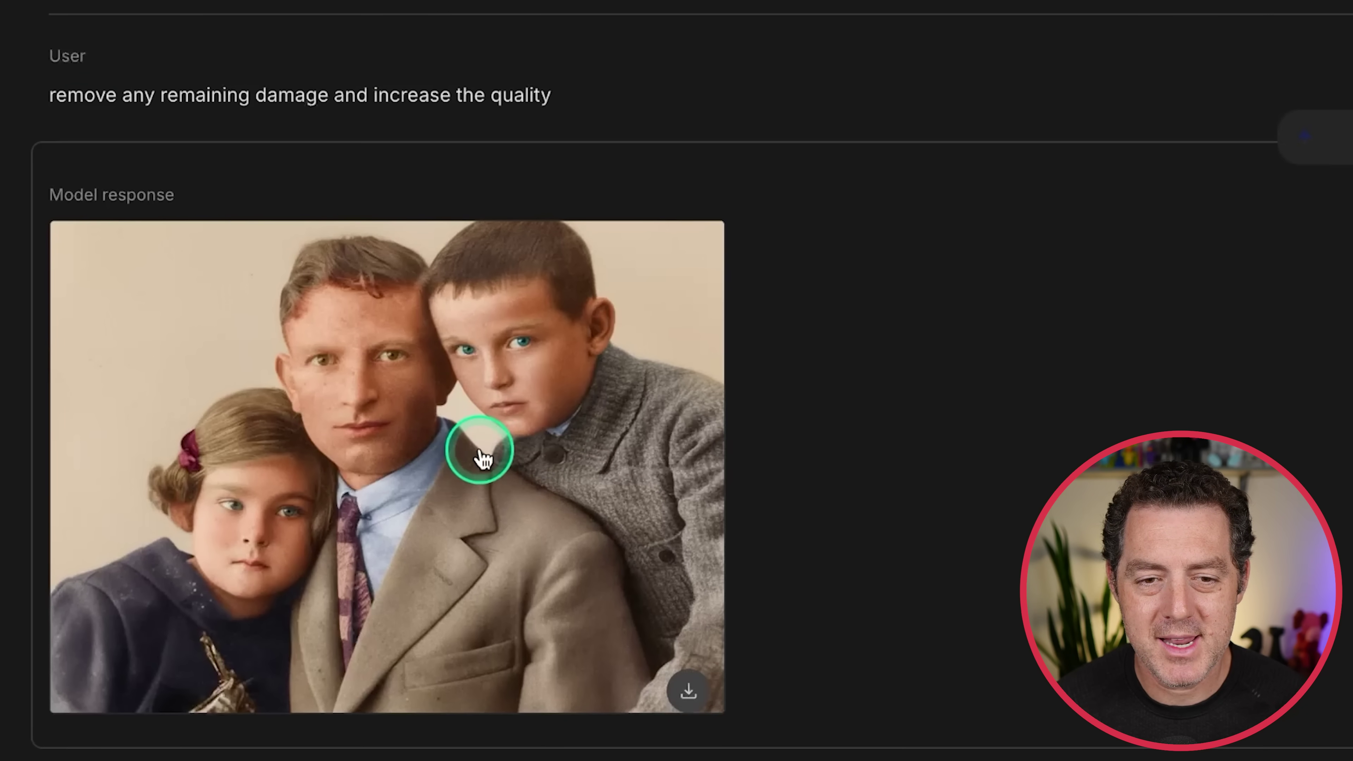
pyautogui.click(477, 447)
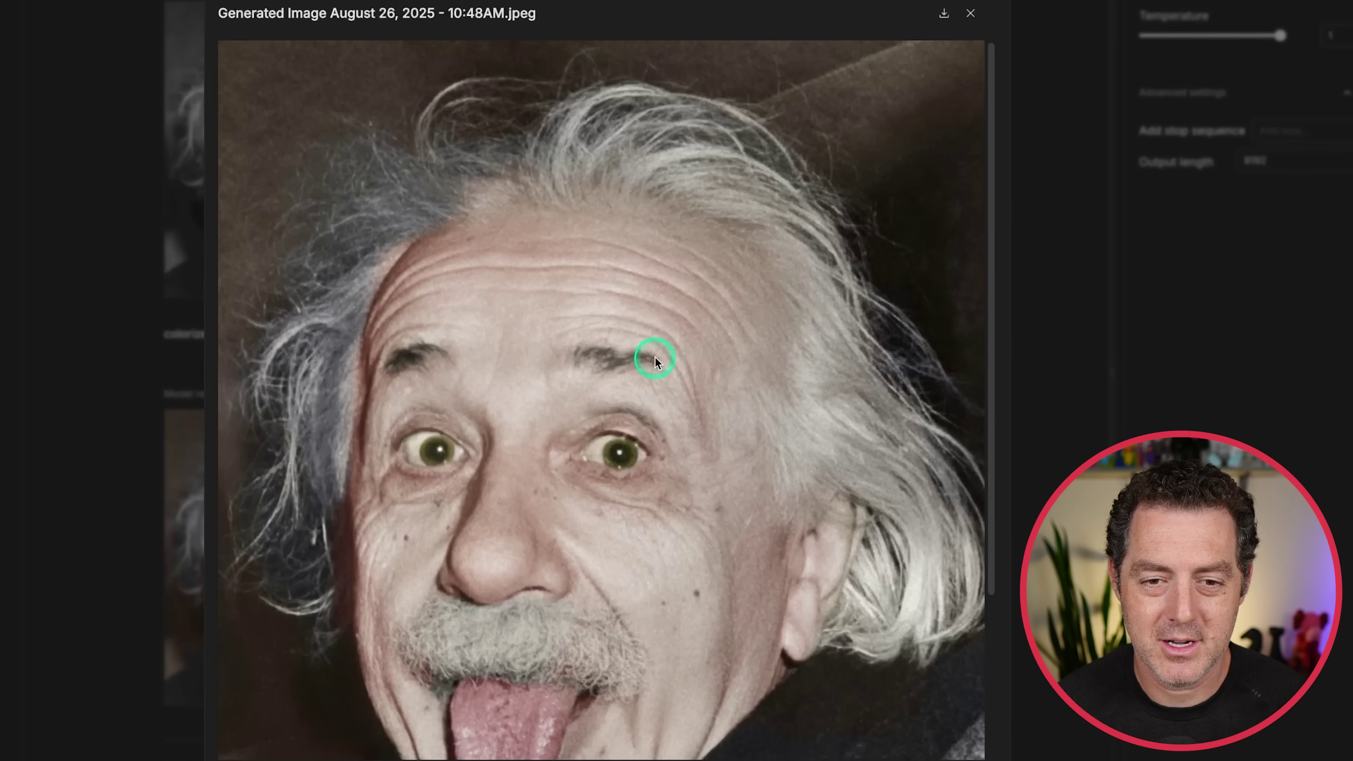
# Examine the colorized and zoomed-out portraits of Einstein and the original black-and-white handshake photo.
pyautogui.scroll(-3, 655, 357)
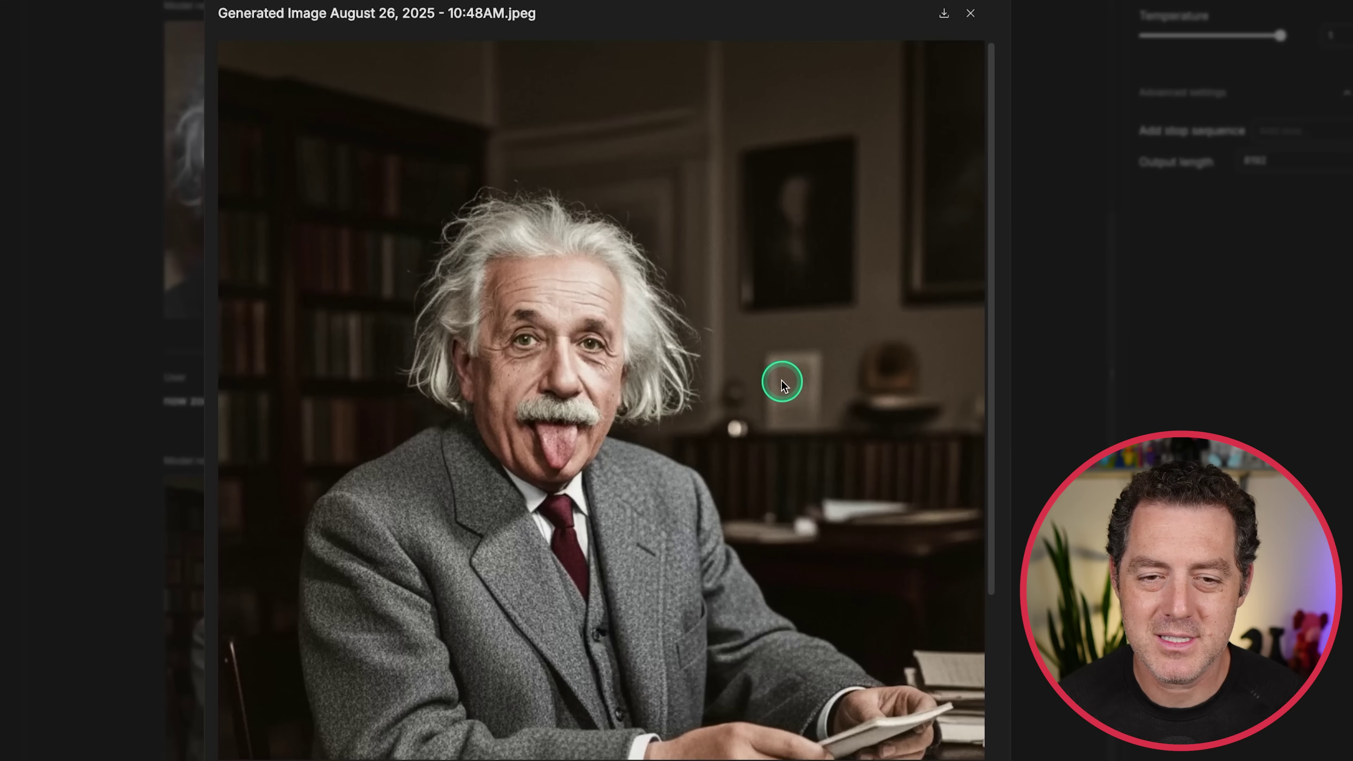
pyautogui.scroll(-5, 658, 462)
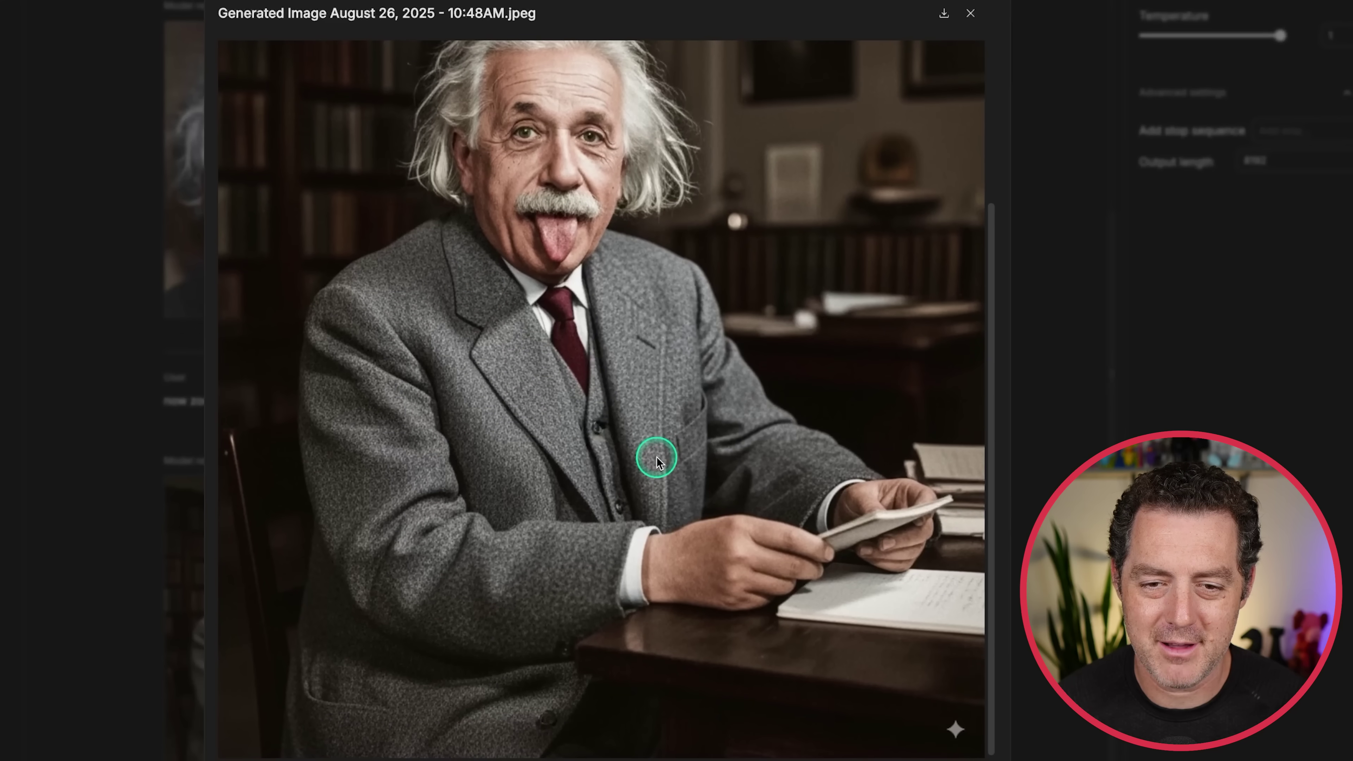
pyautogui.scroll(2, 546, 330)
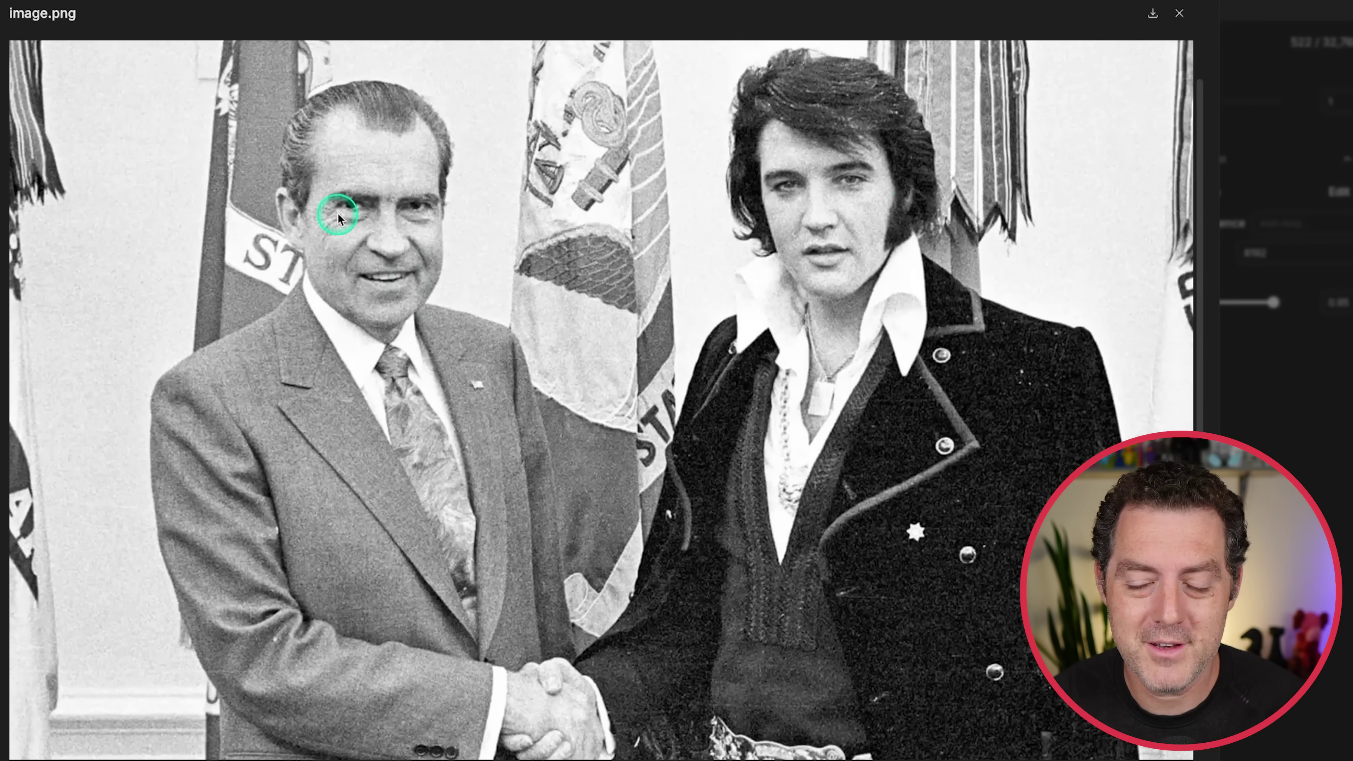
pyautogui.scroll(-1, 852, 294)
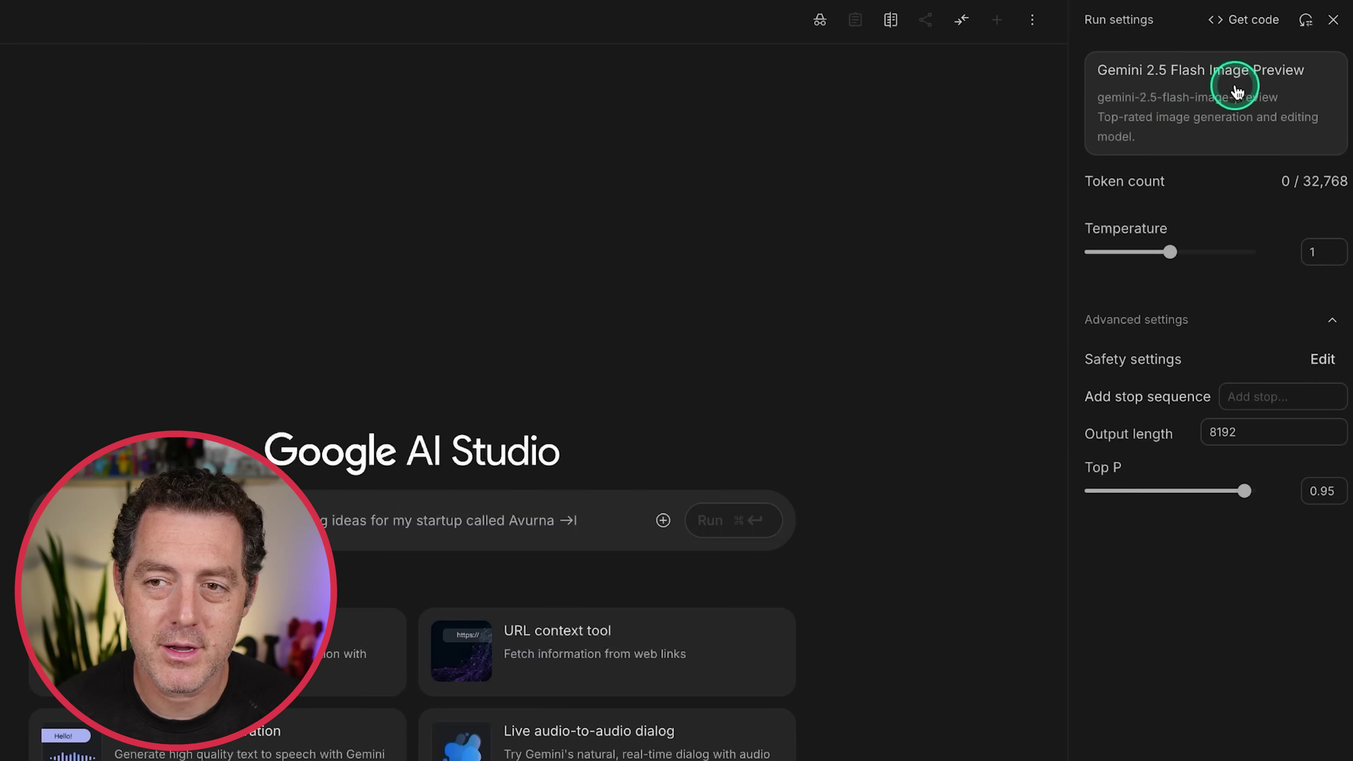
# Inspect the Gemini 2.5 Flash Image Preview entry in Google AI Studio's model selection and the temperature setting.
pyautogui.click(1233, 81)
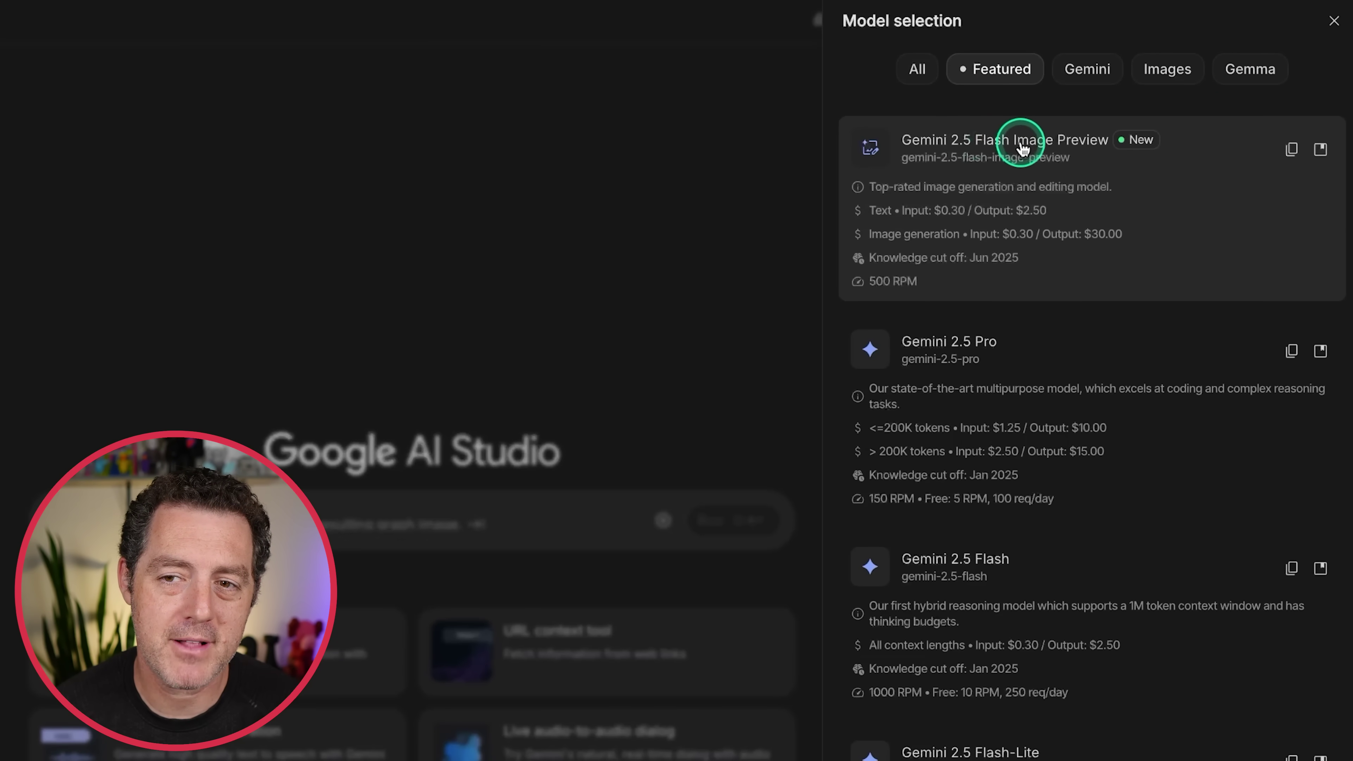
pyautogui.press('Escape')
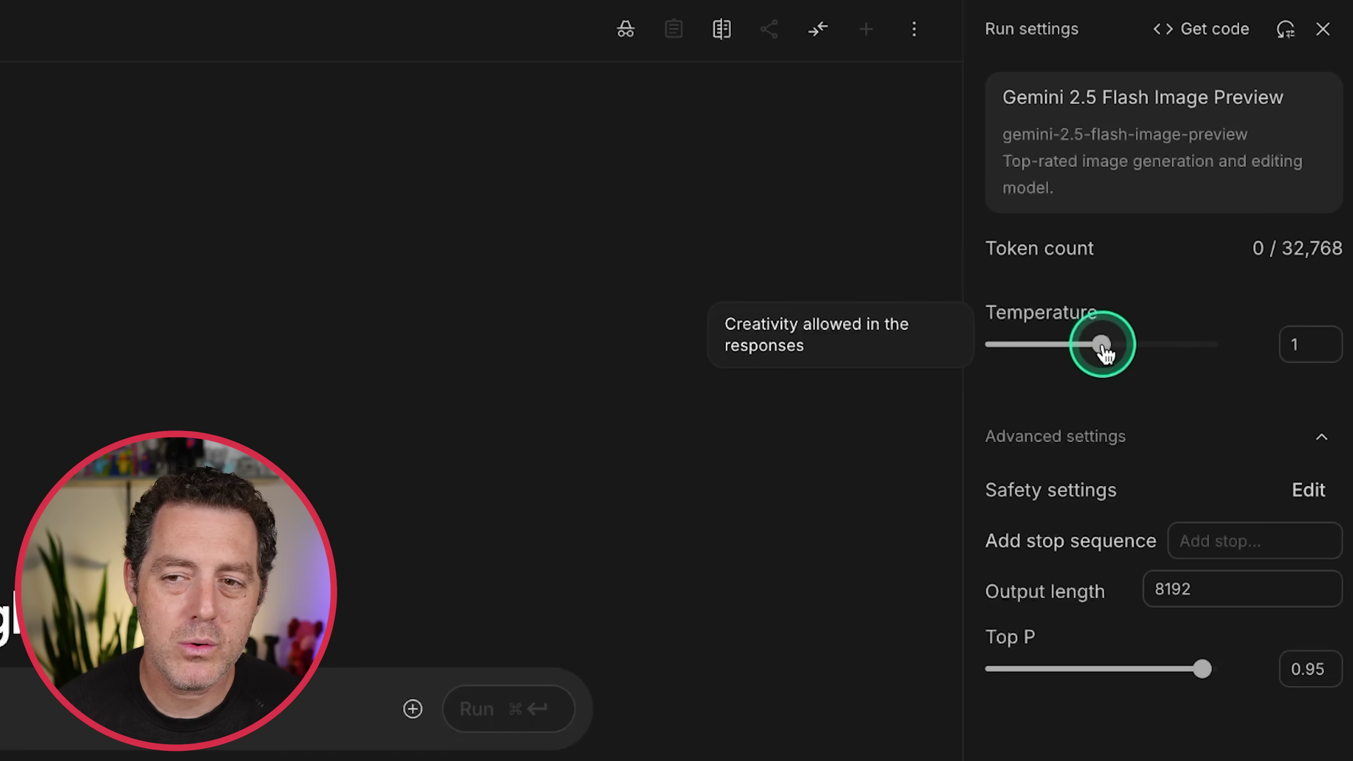
pyautogui.moveTo(1103, 353)
pyautogui.mouseDown()
pyautogui.moveTo(1052, 351)
pyautogui.moveTo(1102, 356)
pyautogui.mouseUp()
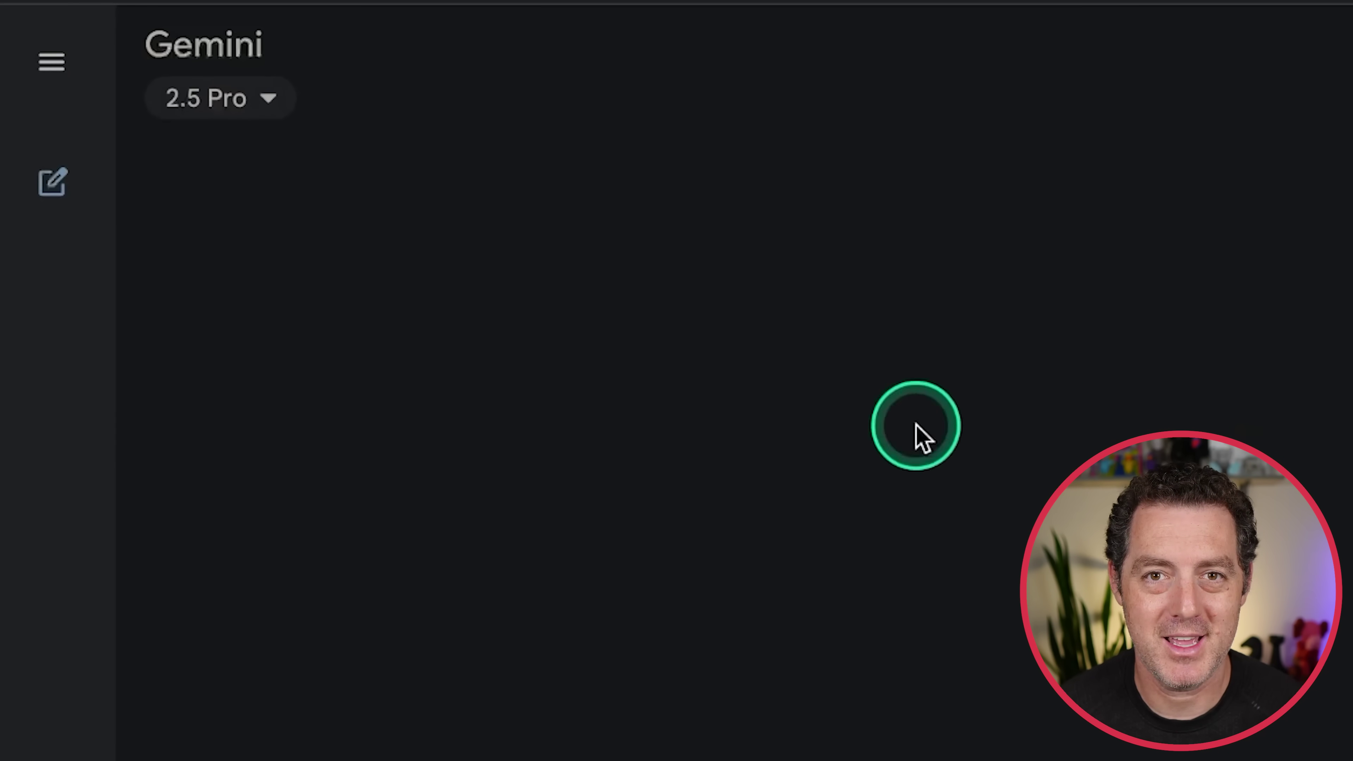
# Switch to the Gemini app, choose the model listed above 2.5 Pro, and enable the Image generation tool.
pyautogui.click(219, 98)
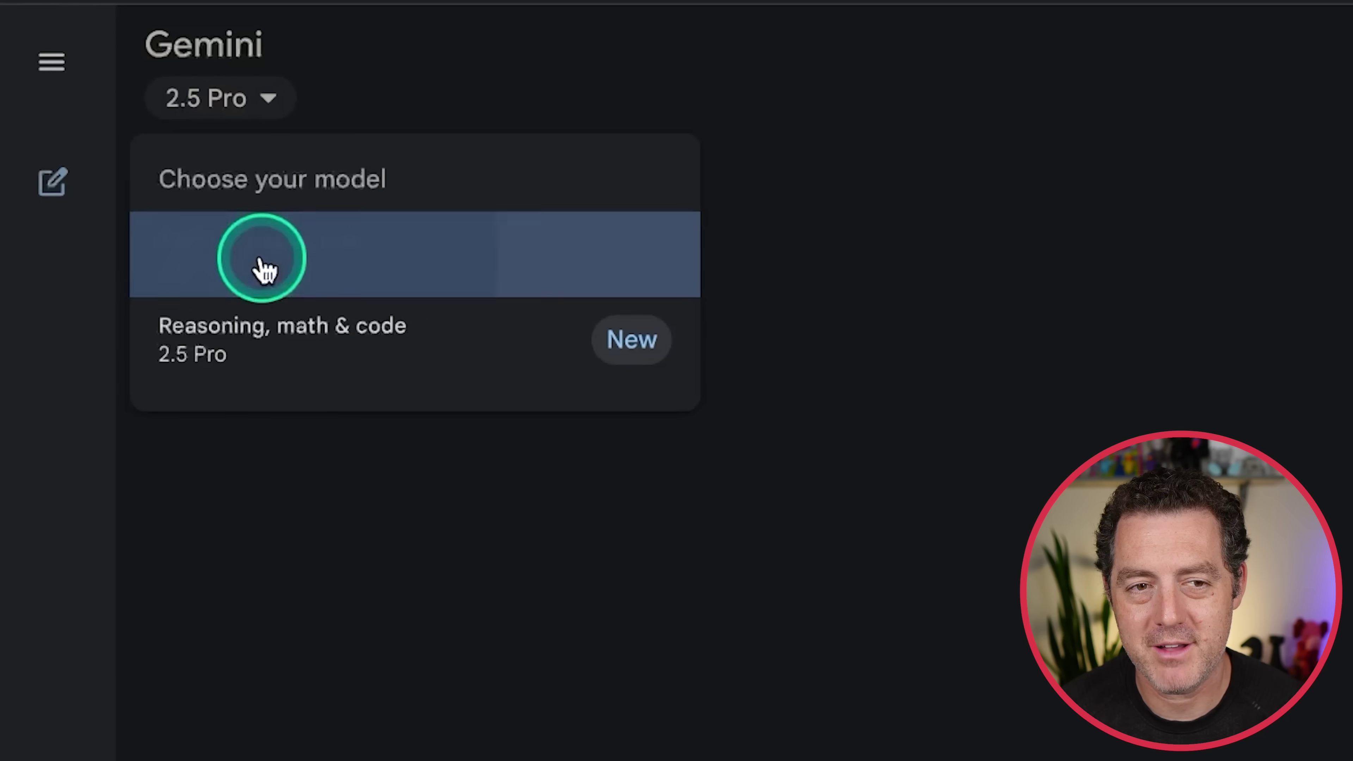
pyautogui.click(264, 269)
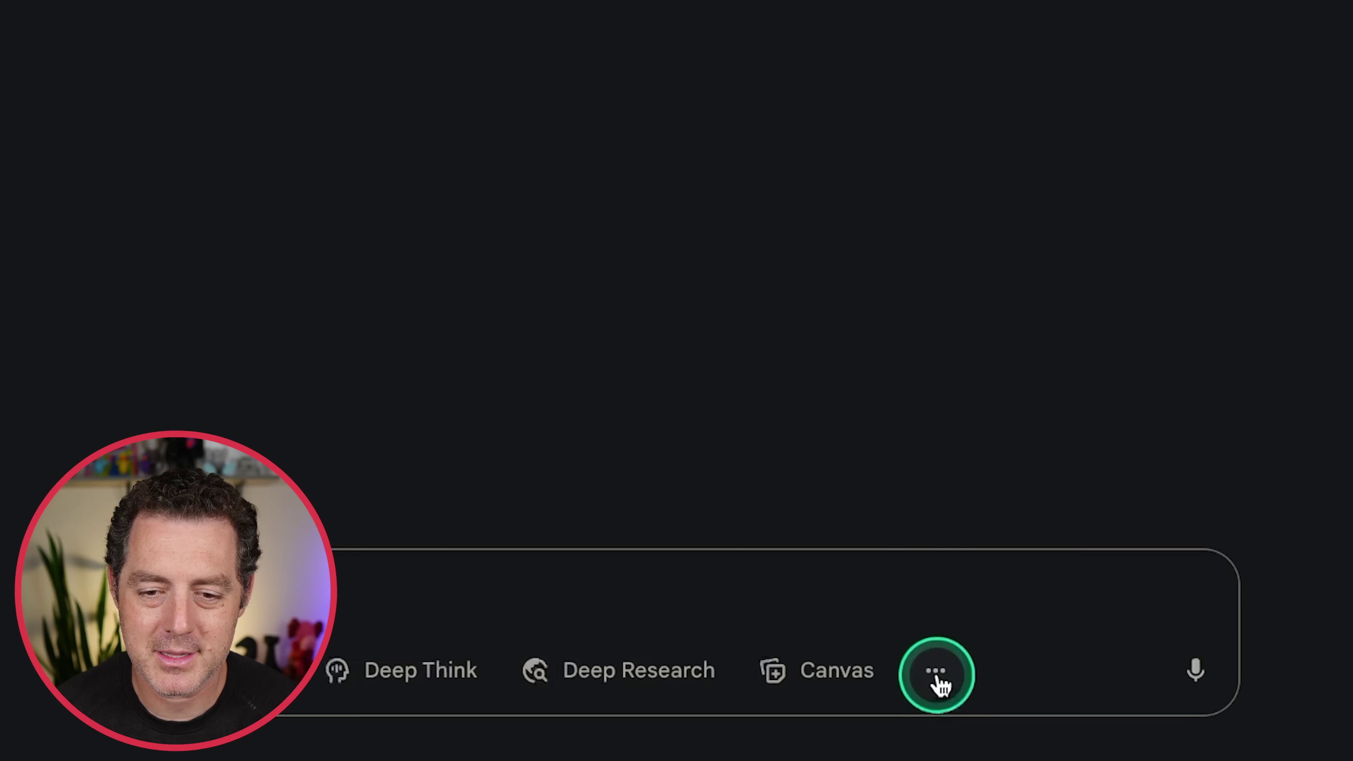
pyautogui.click(939, 684)
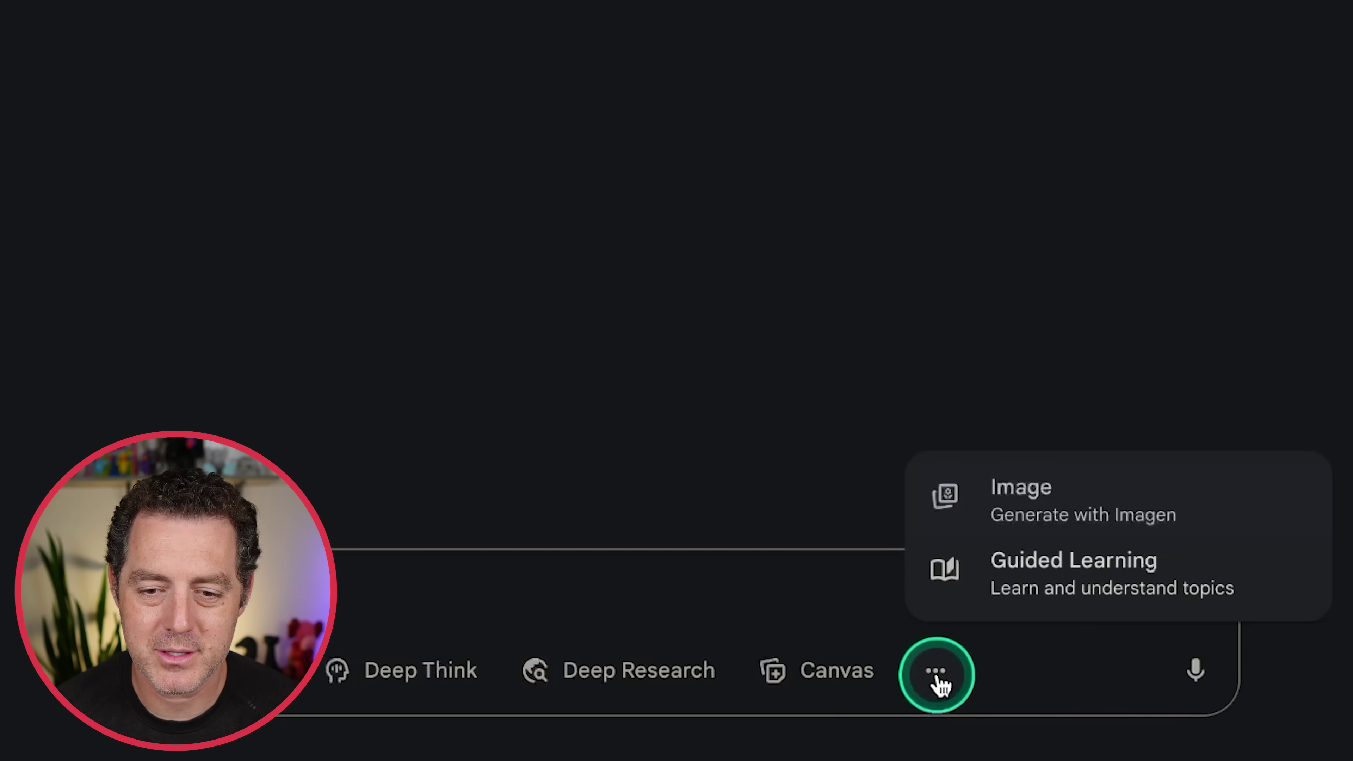
pyautogui.click(1097, 514)
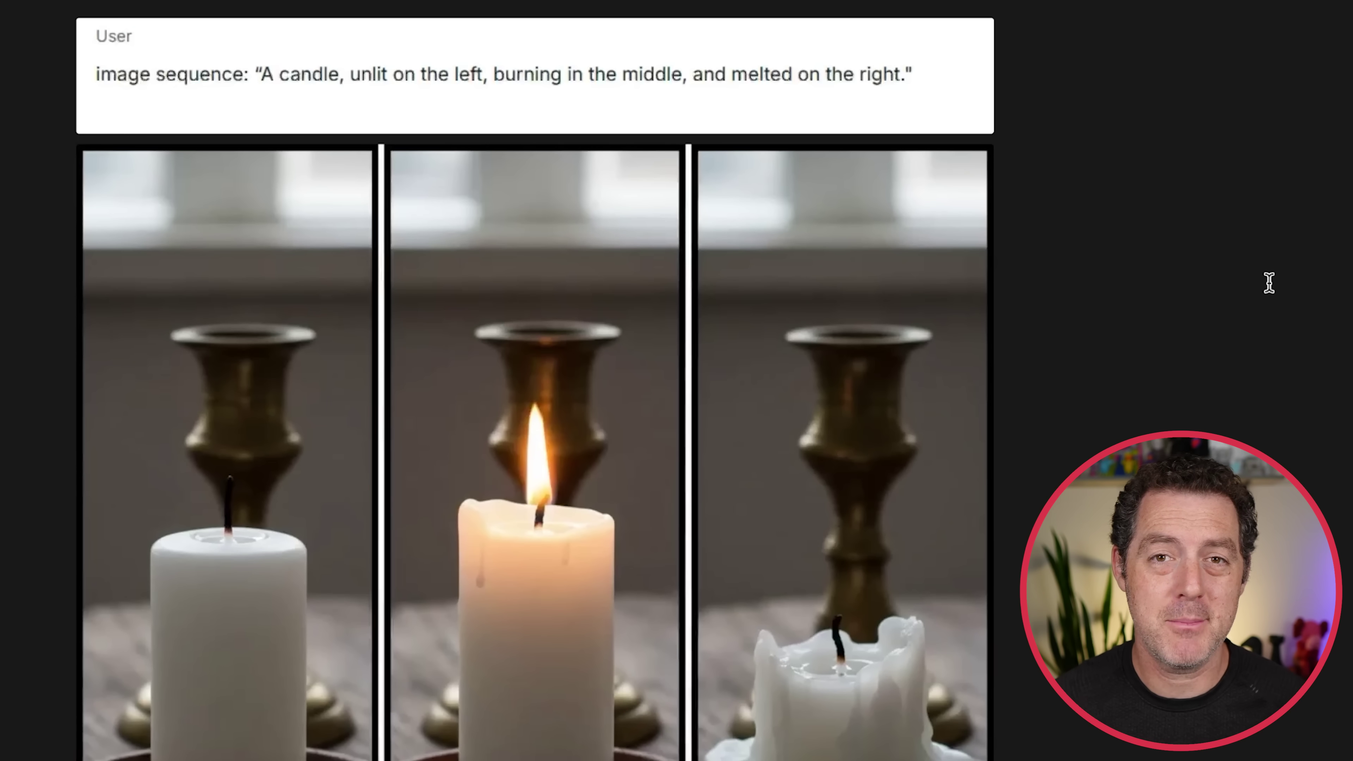
# Review the candle and burger image sequences and compare the glass teapot with its metal version.
pyautogui.moveTo(112, 77)
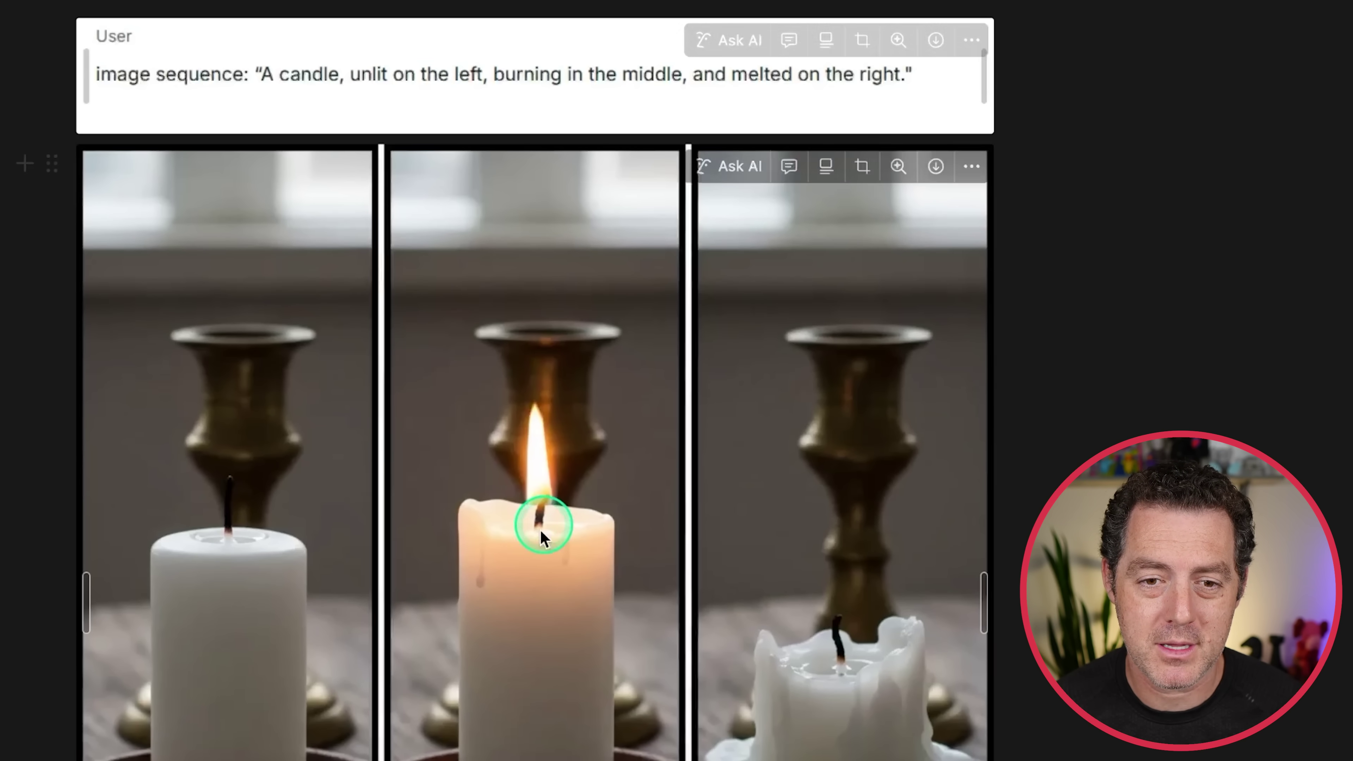
pyautogui.scroll(-3, 218, 641)
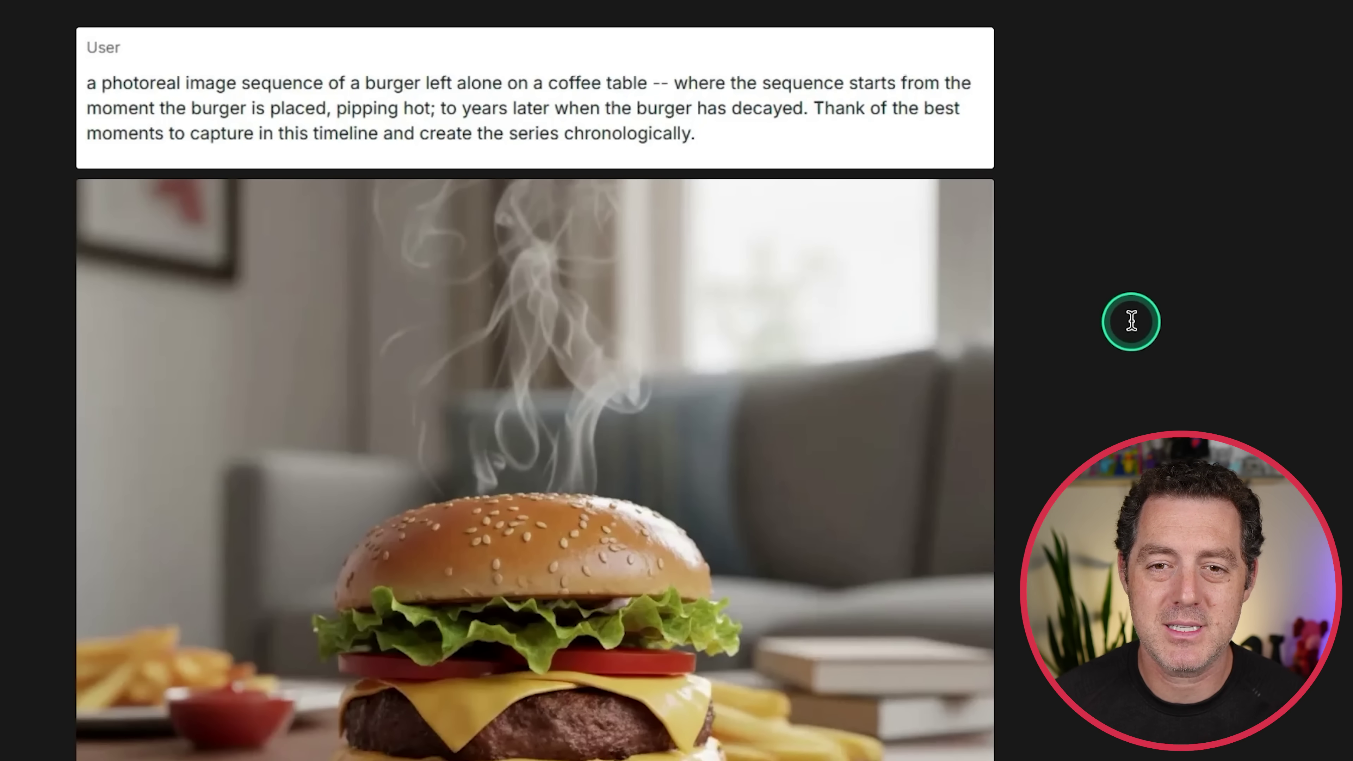
pyautogui.scroll(-3, 1108, 341)
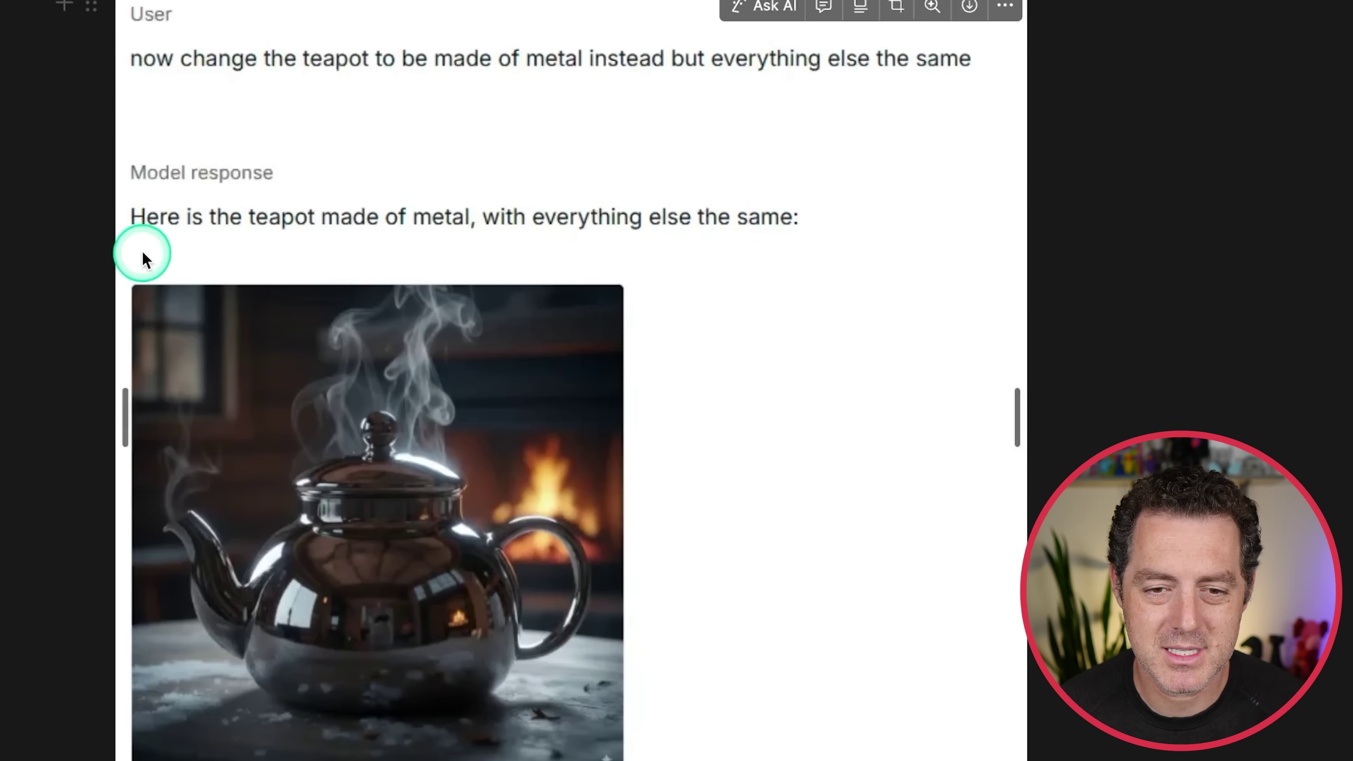
pyautogui.scroll(10, 712, 368)
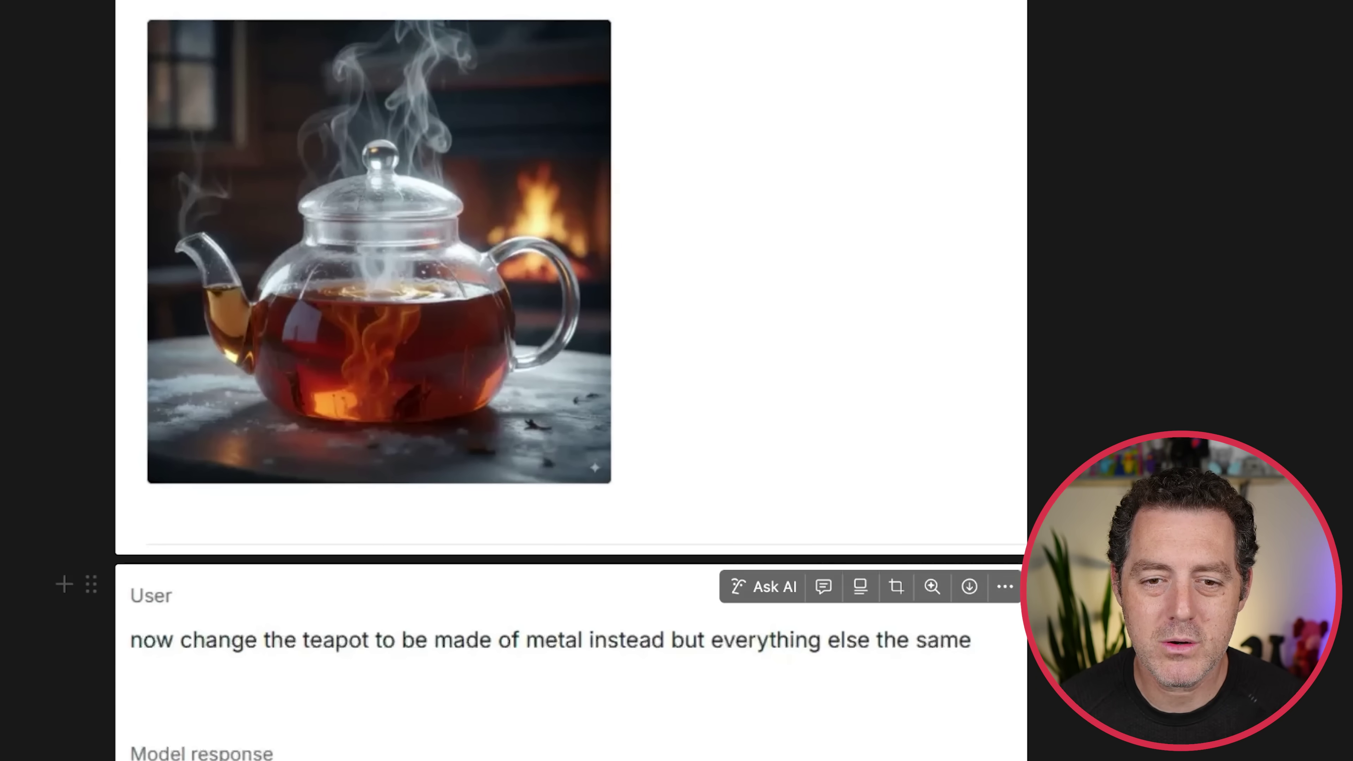
pyautogui.scroll(-11, 570, 373)
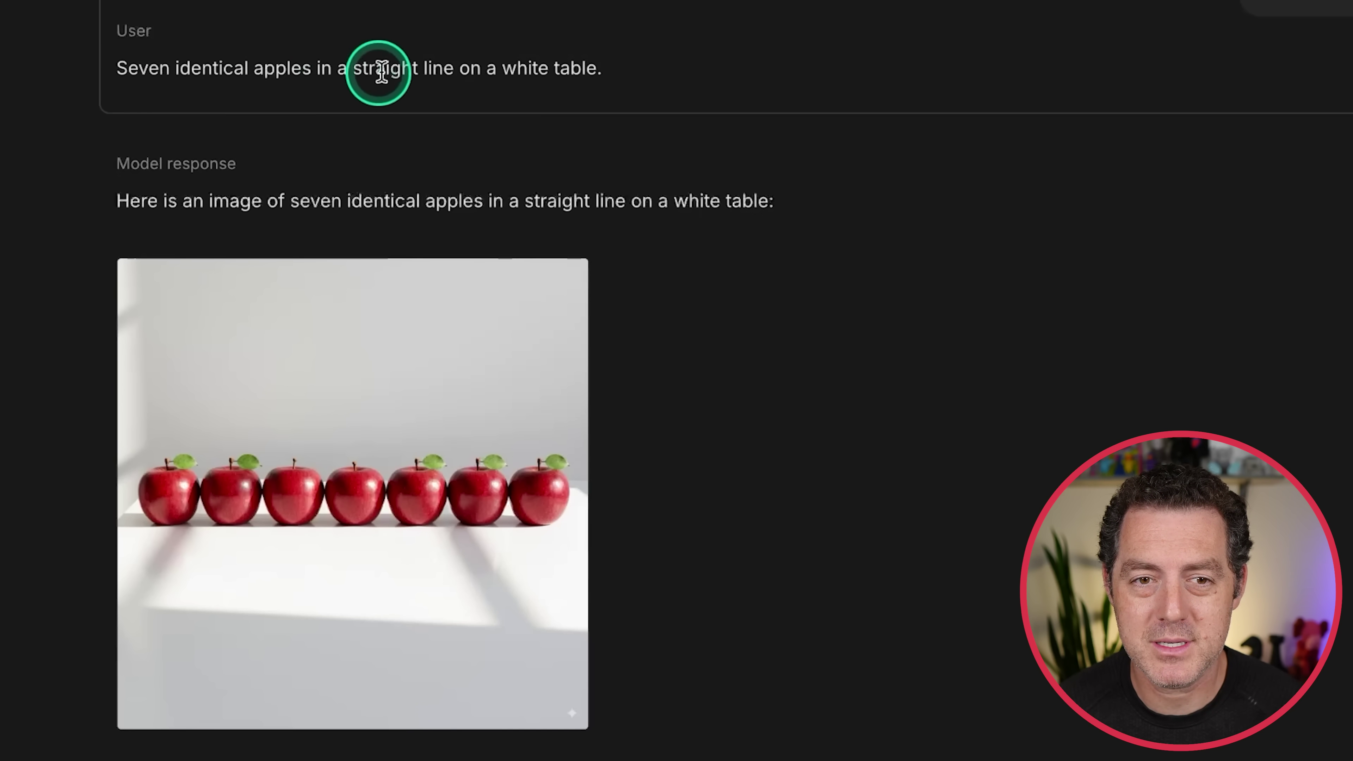
# Review the image of seven identical apples and open the interlocking-fingers handshake image at full size.
pyautogui.click(460, 566)
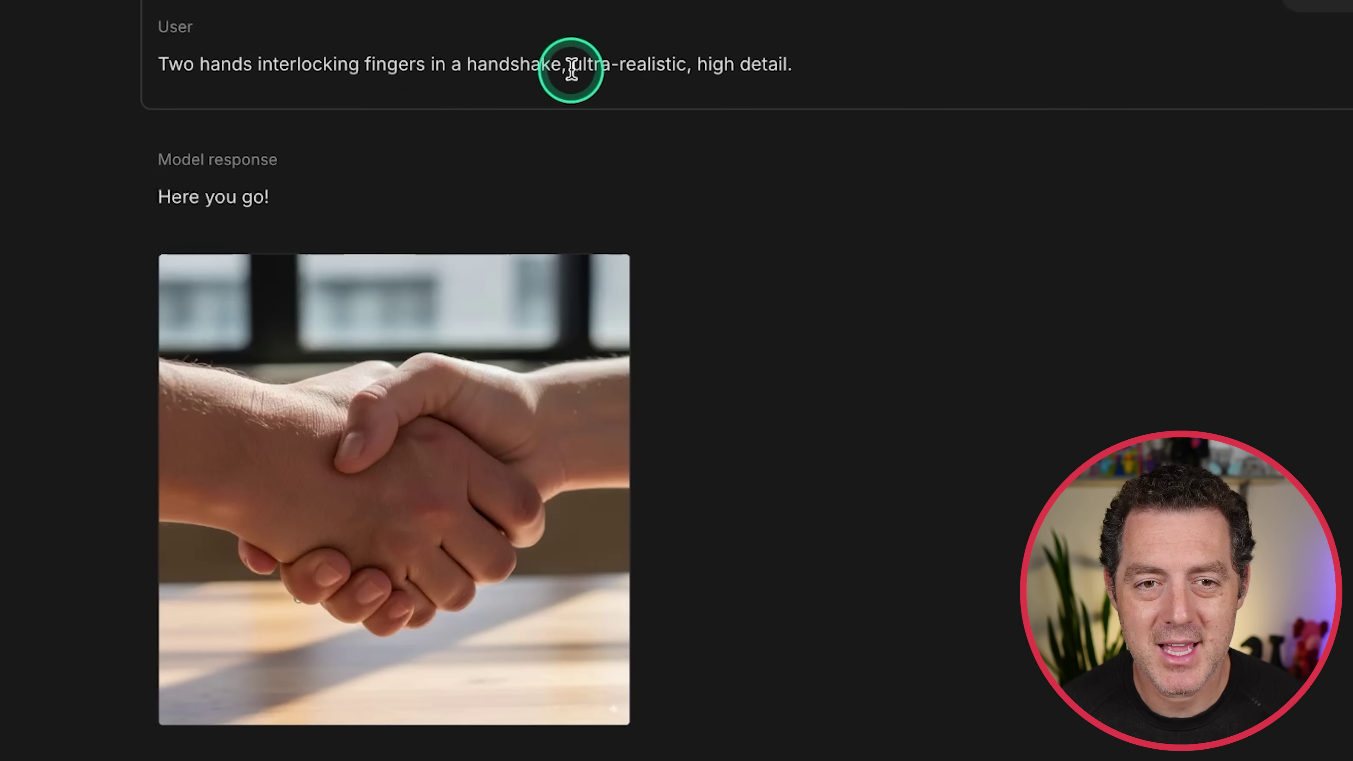
pyautogui.click(431, 441)
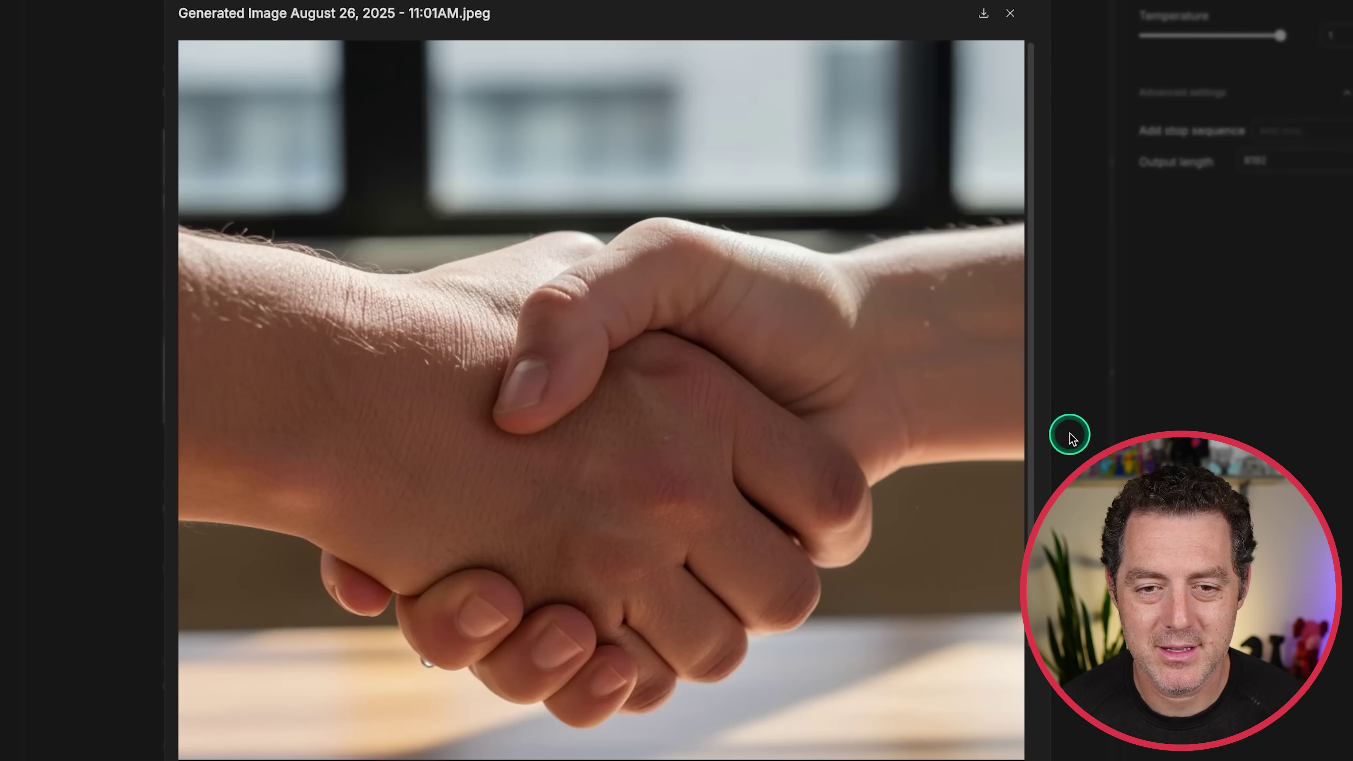